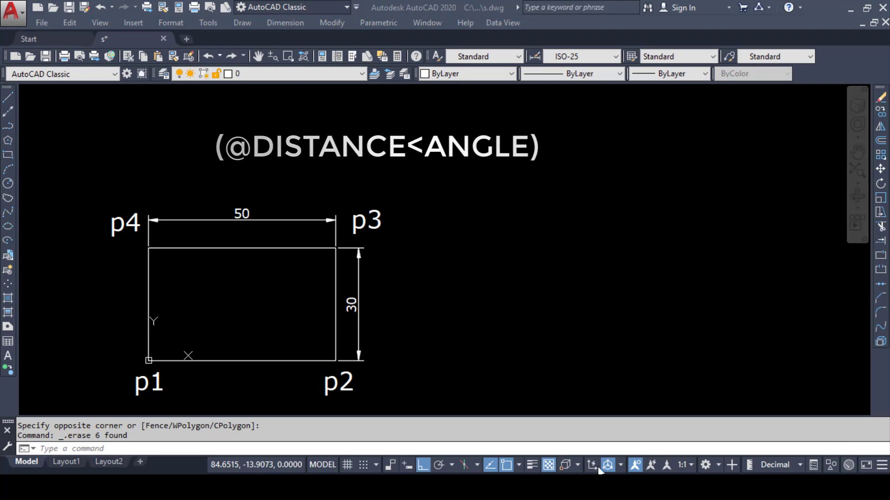
Undo the last erase to restore the angle cross, and extend the p1 corner label to read p1(0,0).
key(ctrl+z)
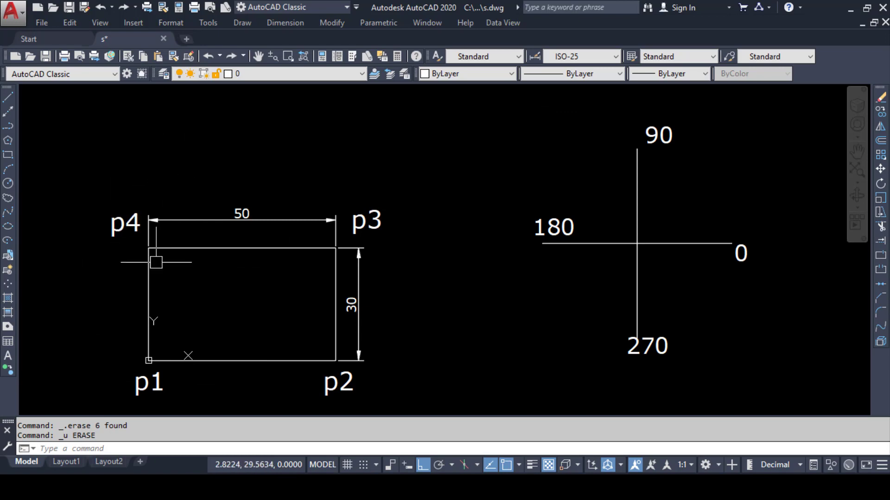
double_click(150, 378)
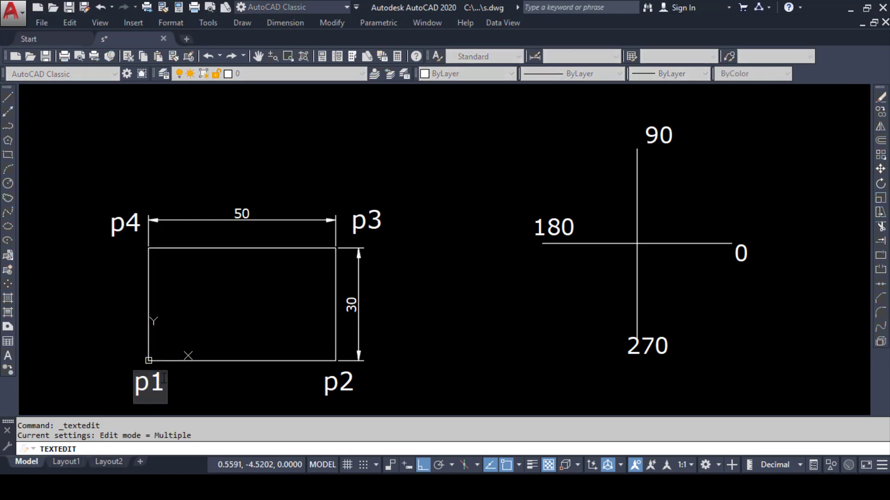
text(()
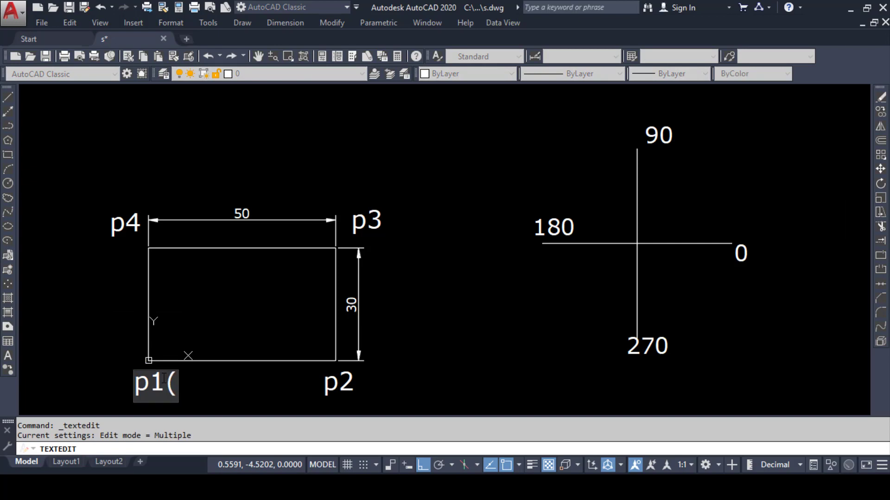
text(0,)
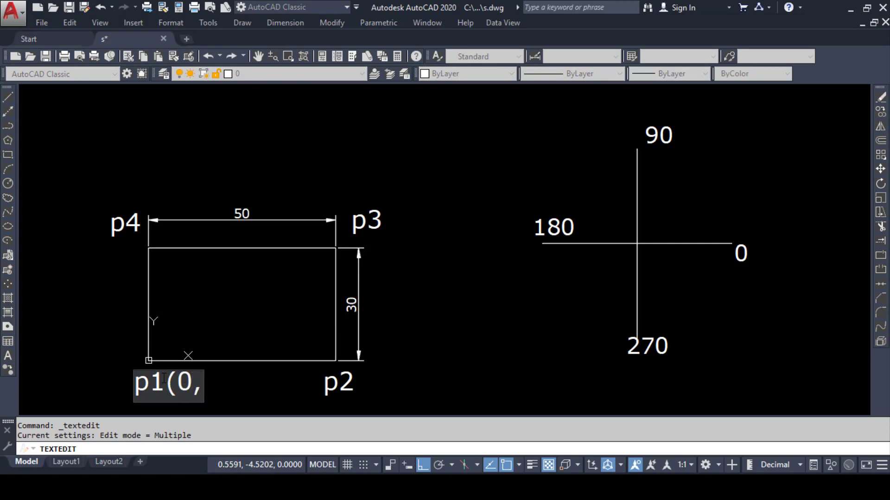
text(0))
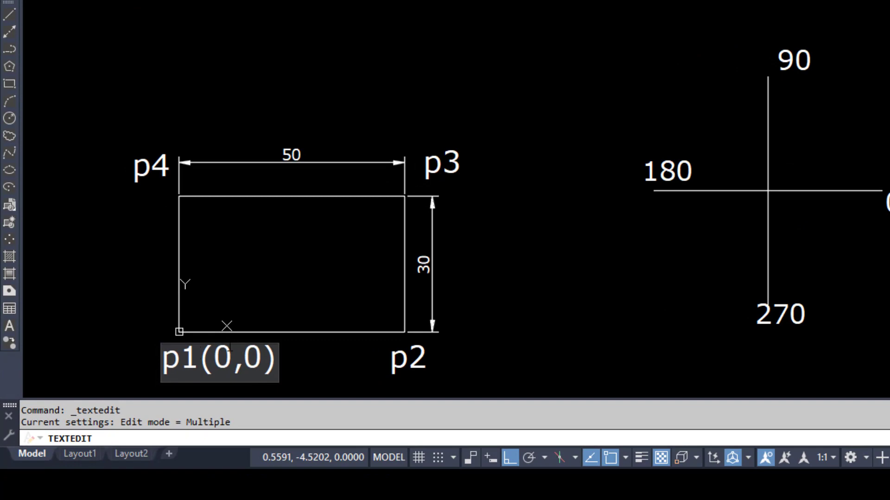
click(449, 349)
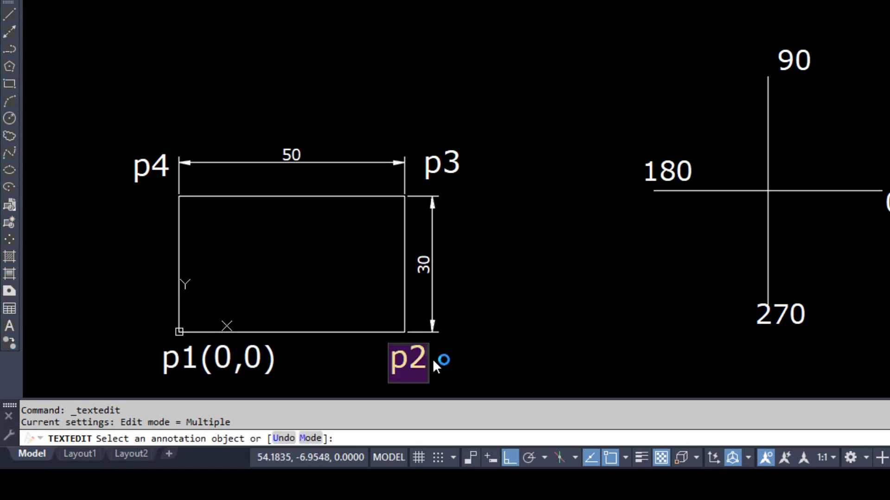
click(433, 361)
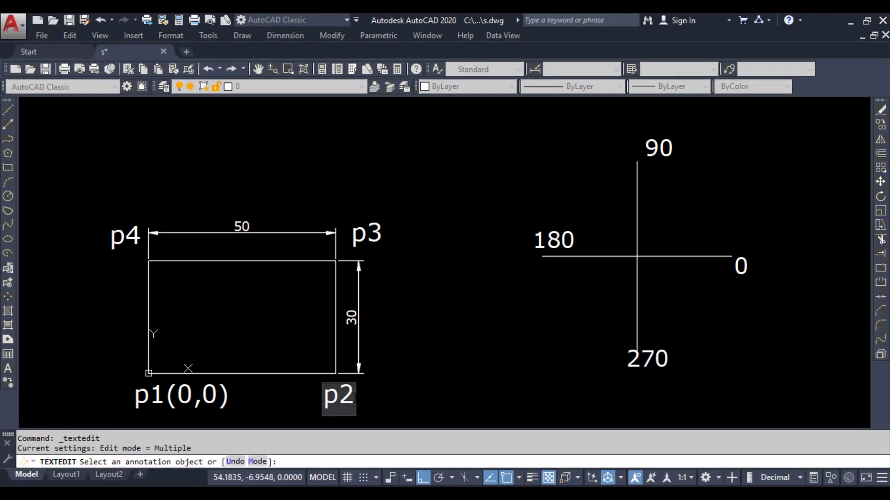
text((@)
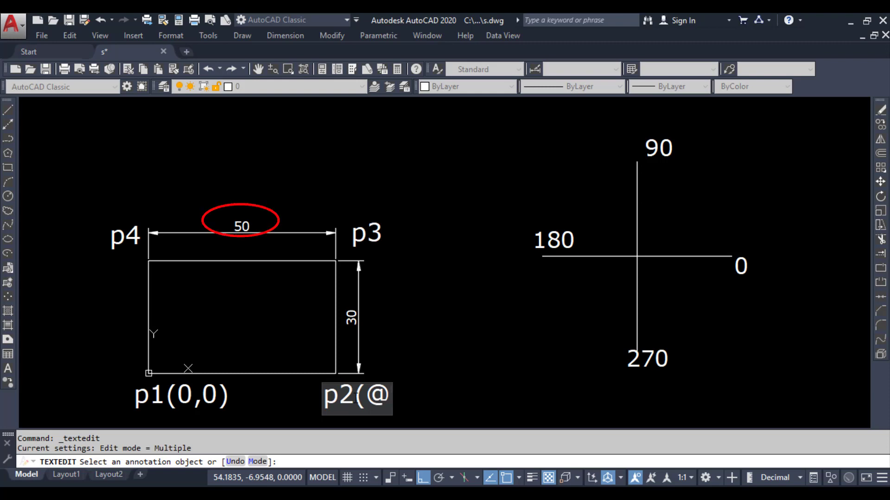
text(50)
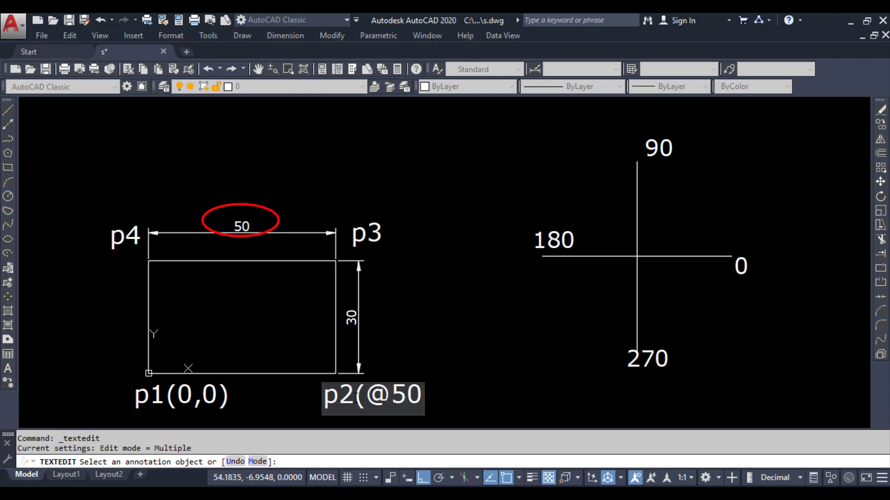
text(<)
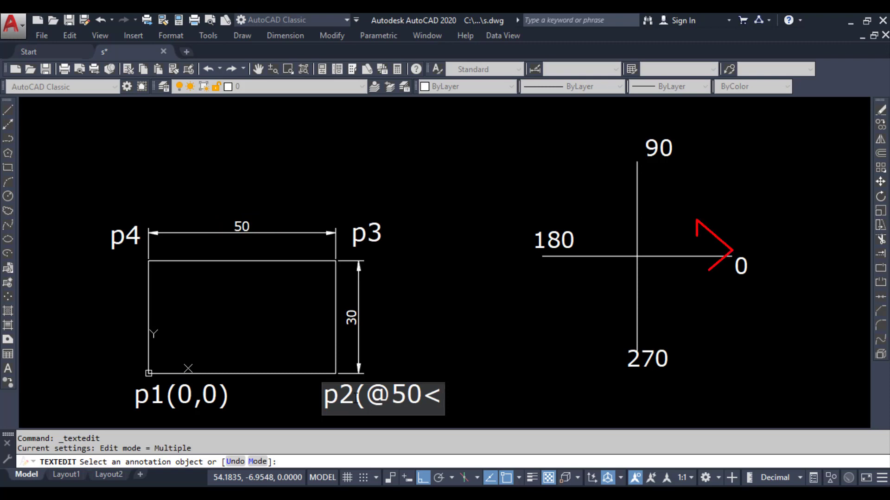
text(0)
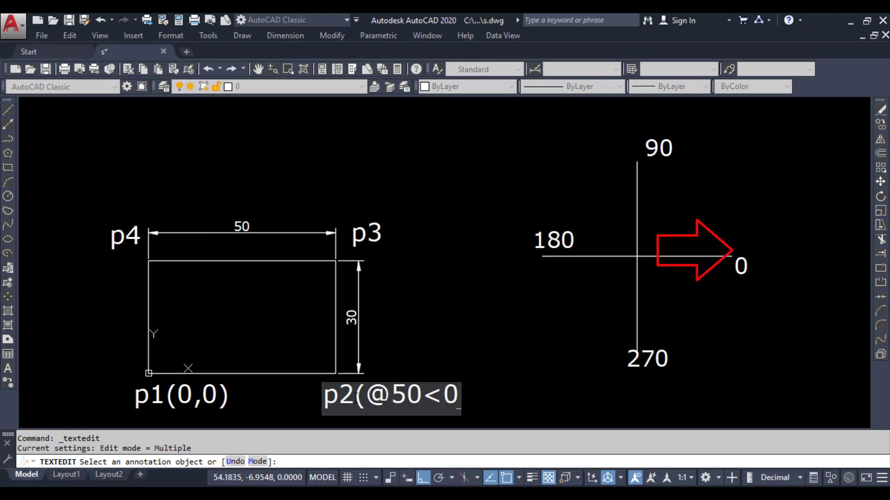
text())
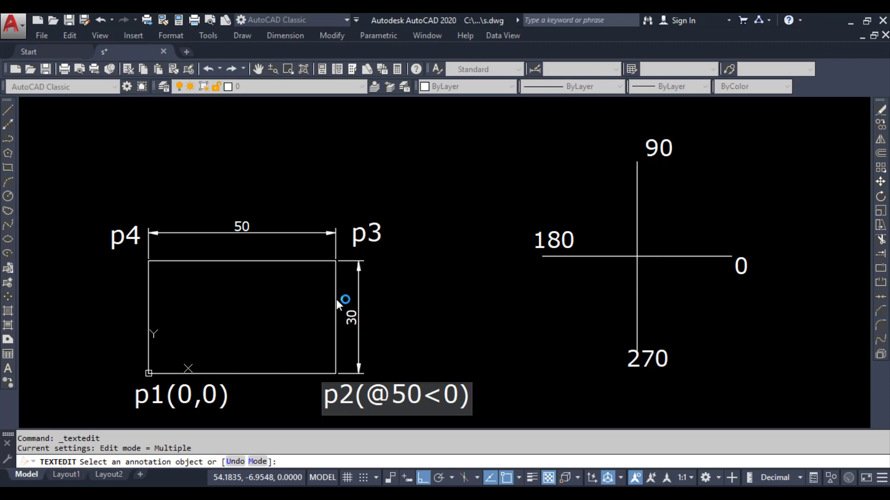
click(381, 201)
click(378, 238)
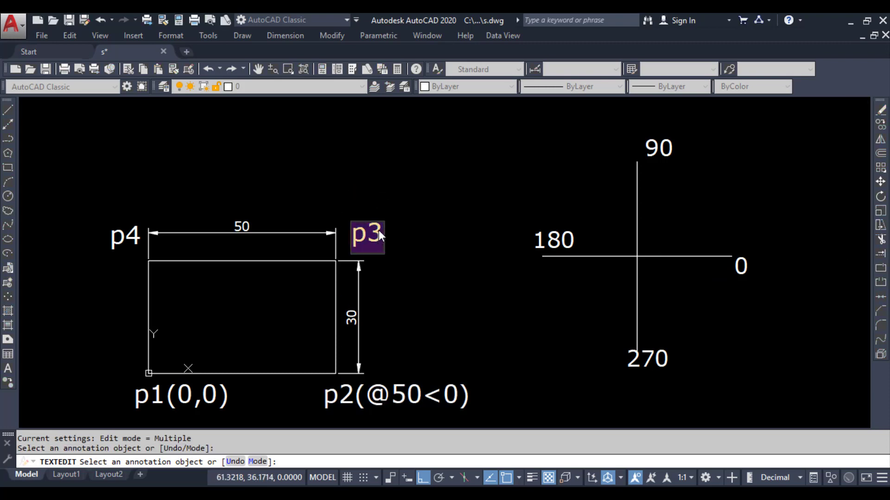
click(383, 235)
text(()
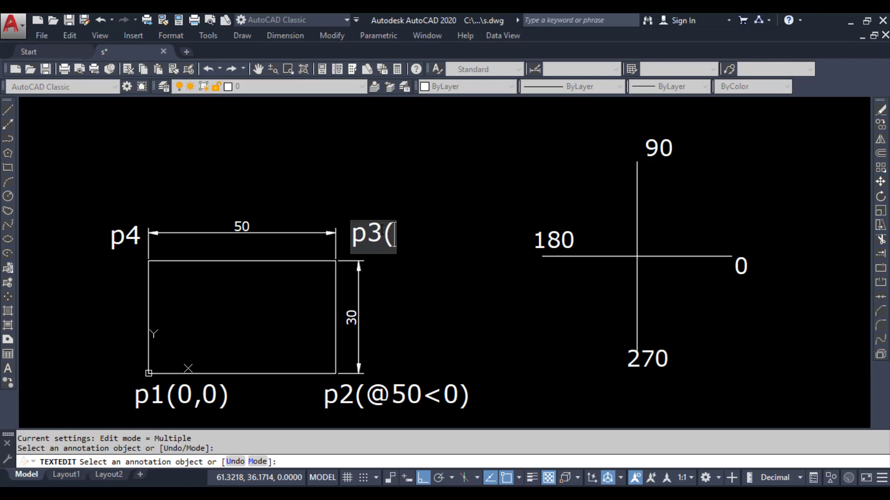
text(@)
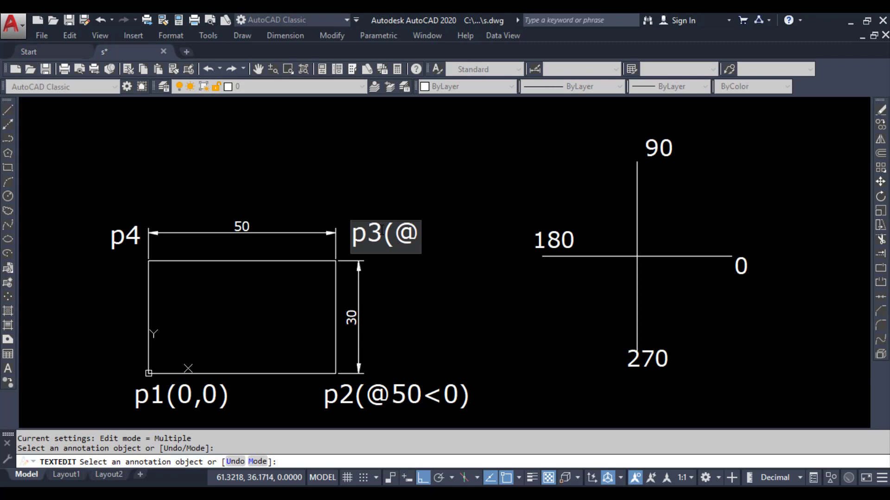
text(30<)
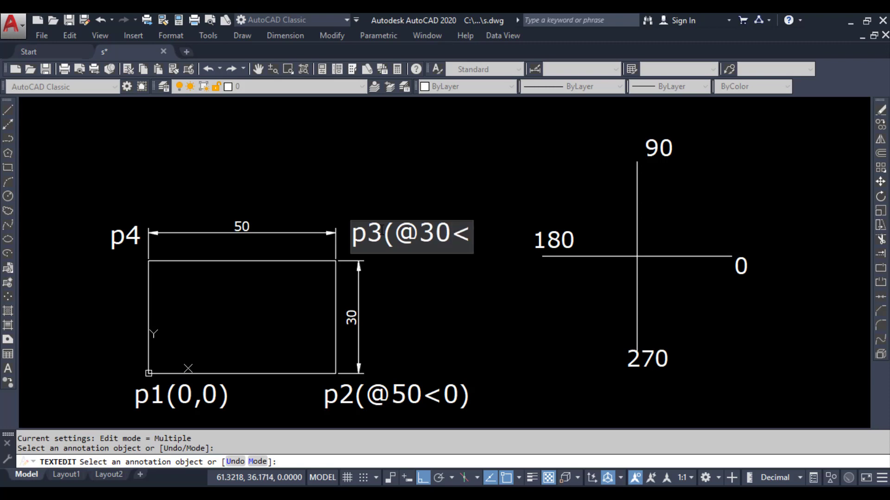
text(90)
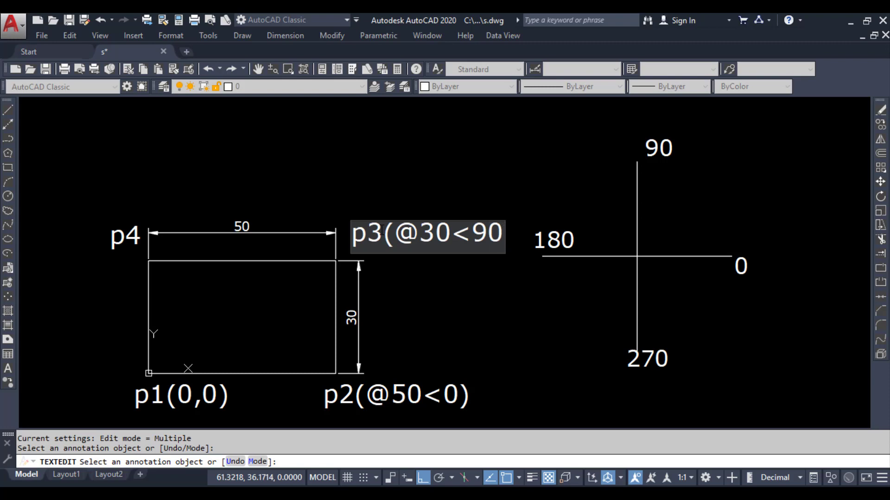
text())
click(385, 169)
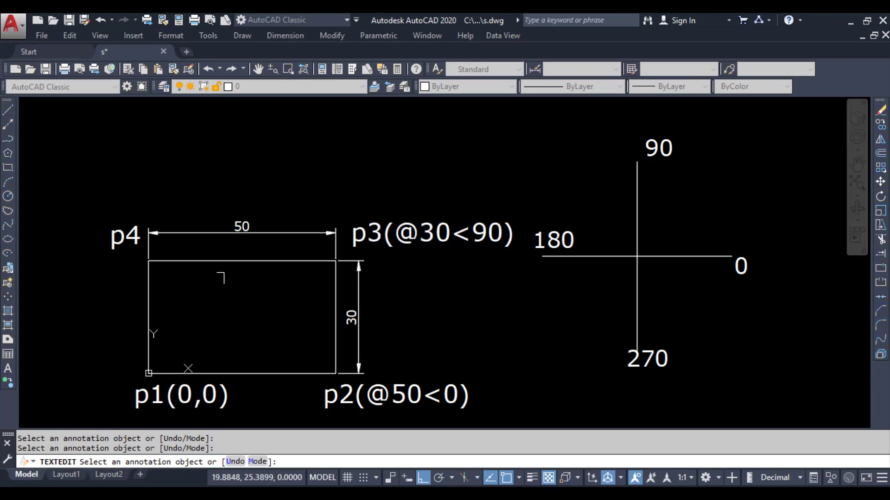
click(135, 237)
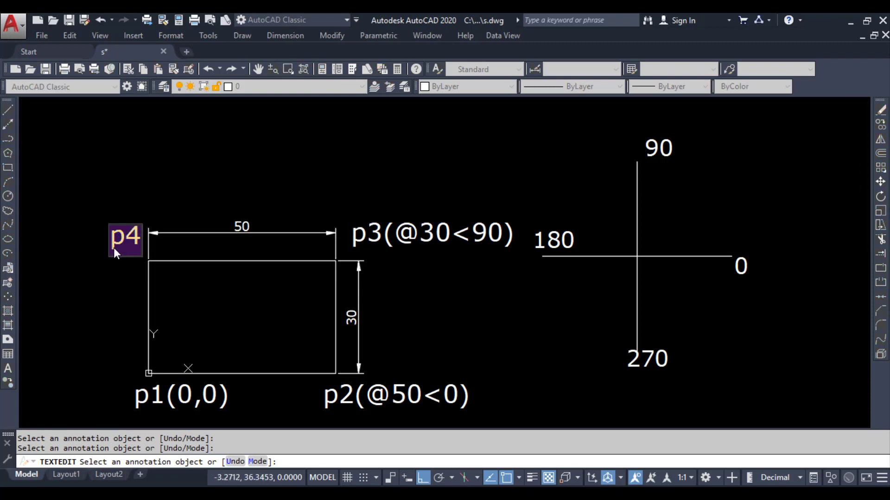
click(125, 241)
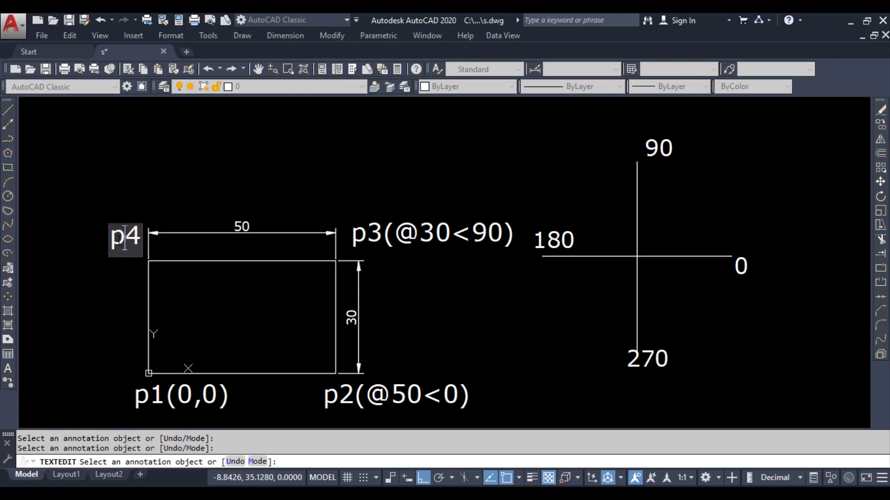
double_click(119, 239)
click(137, 238)
text((@)
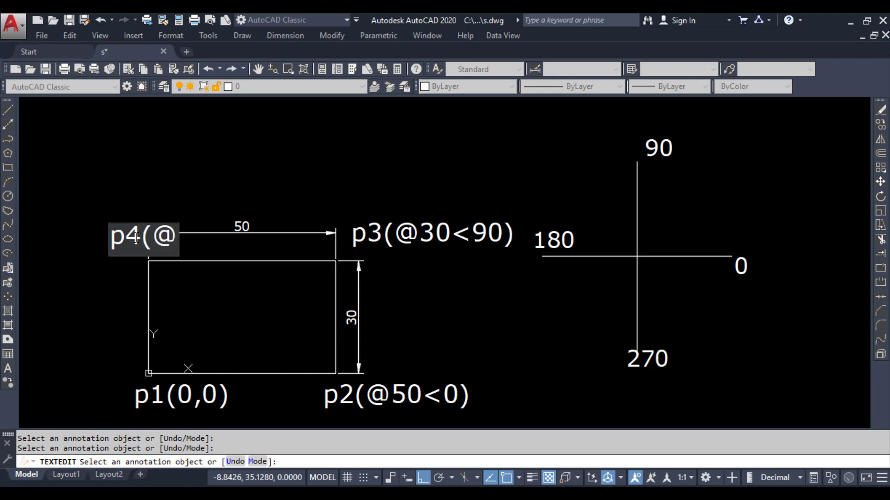
text(50<)
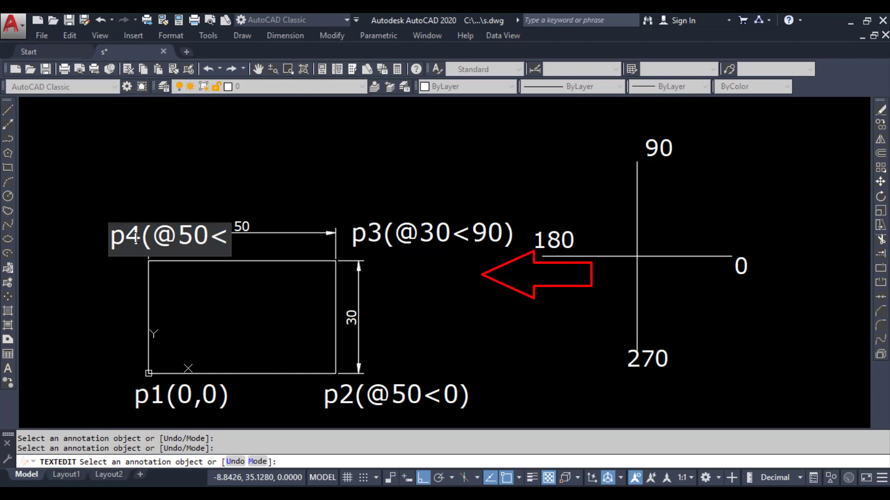
text(18)
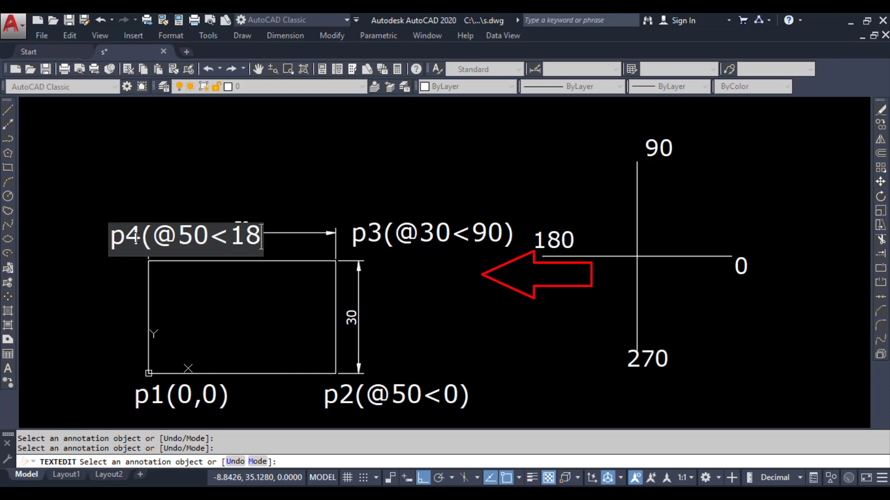
text(0))
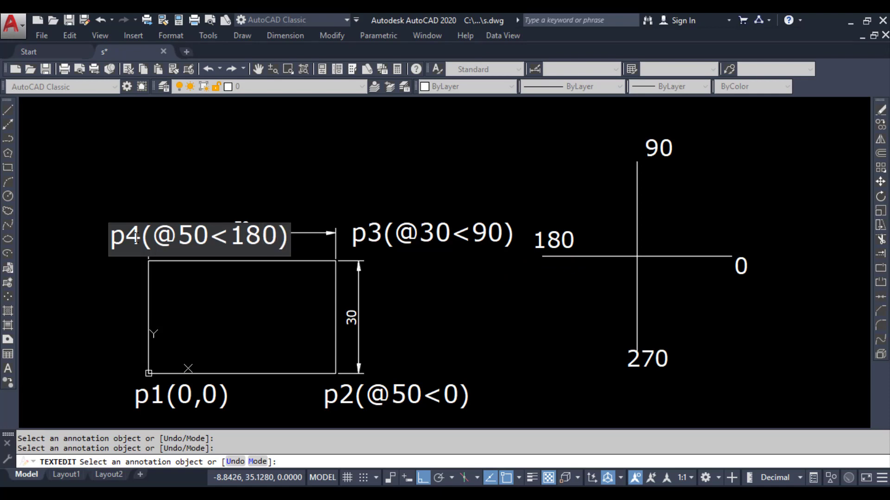
key(Return)
key(Return)
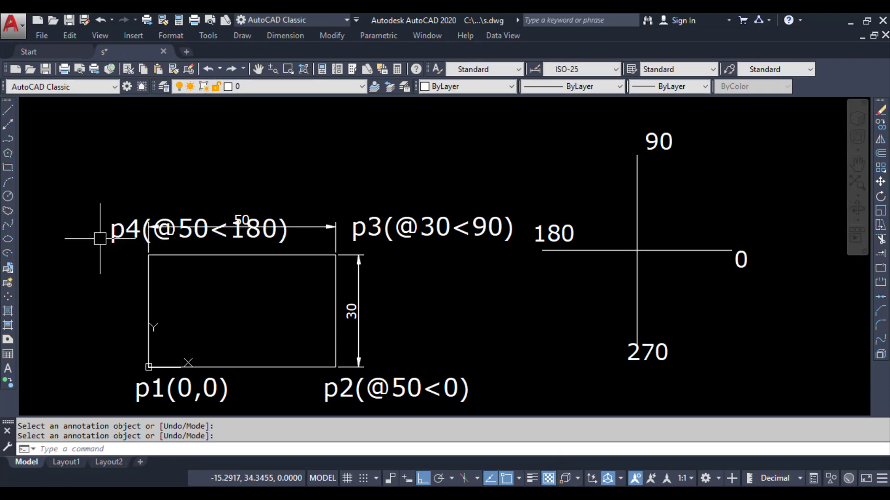
text(m)
key(Return)
key(Return)
click(114, 240)
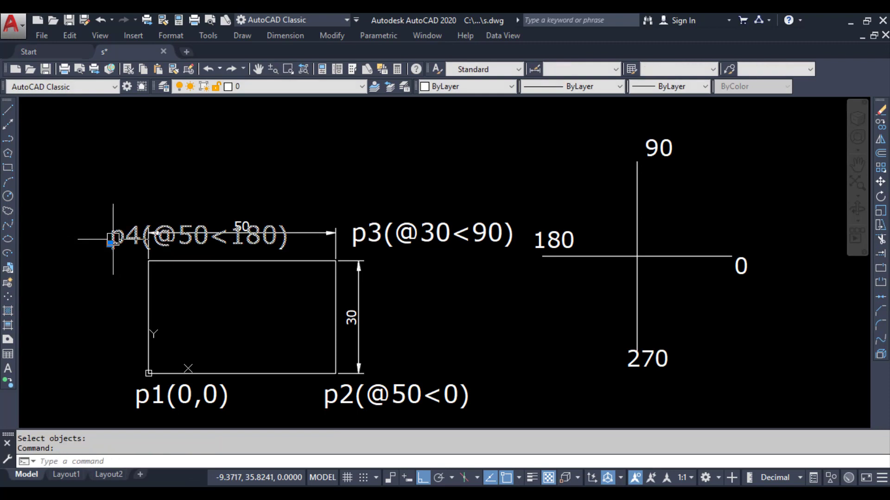
text(m)
key(Return)
click(113, 226)
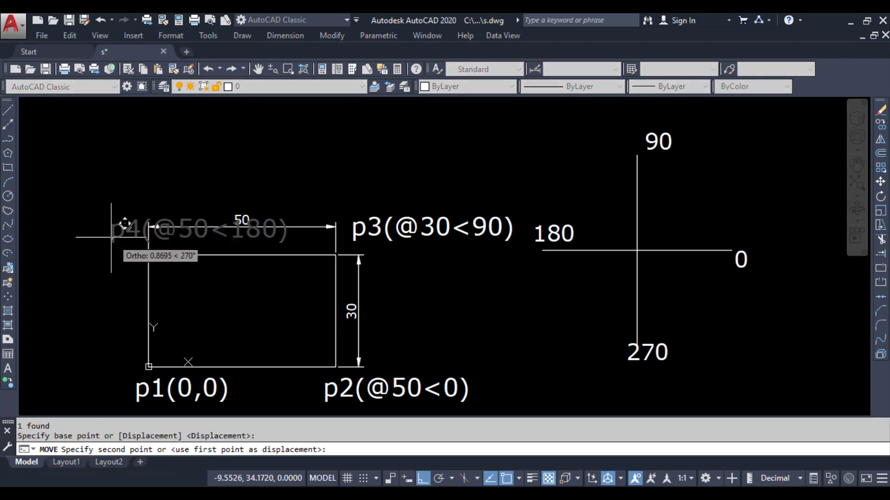
click(101, 197)
key(Escape)
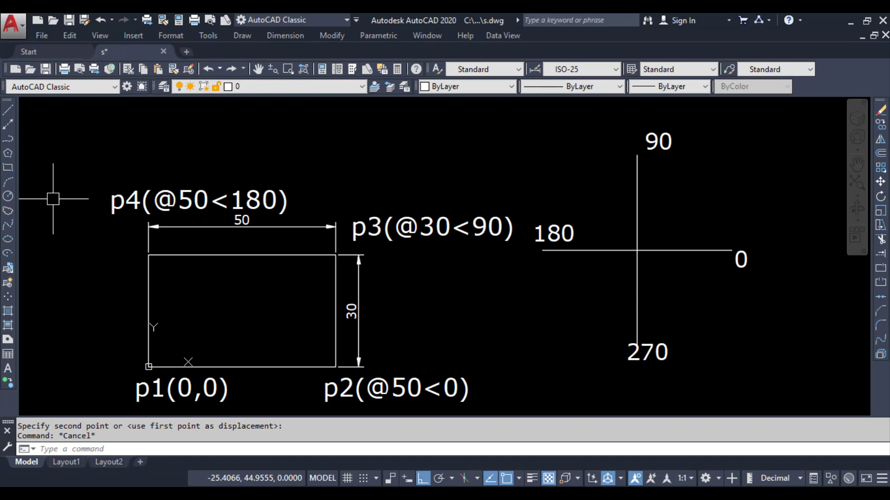
scroll(144, 190, down, 2)
scroll(153, 260, up, 2)
middle_drag(151, 264, 196, 280)
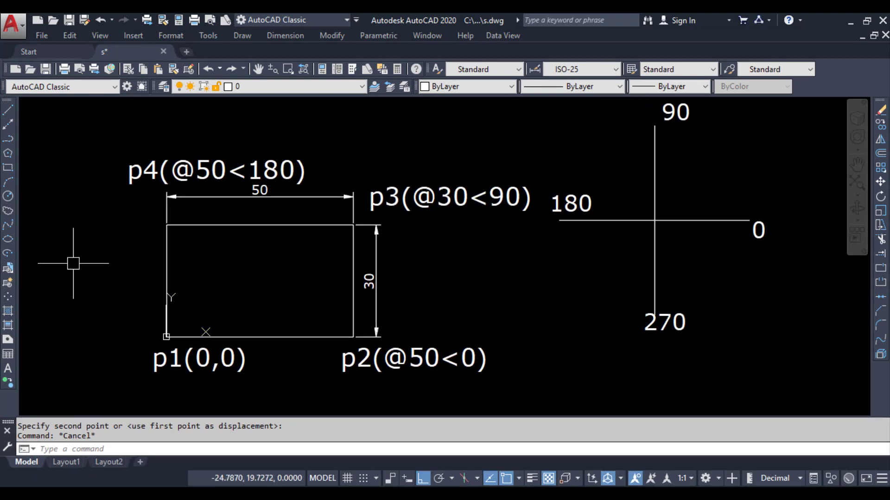
double_click(240, 366)
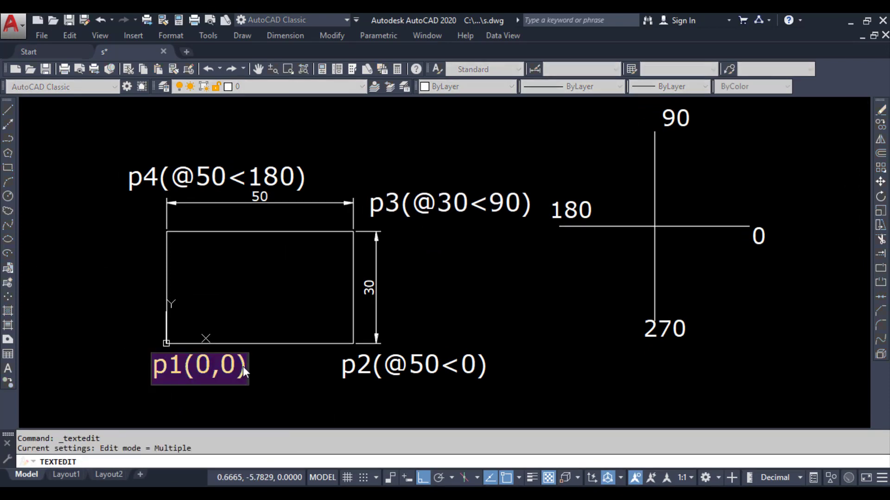
click(244, 366)
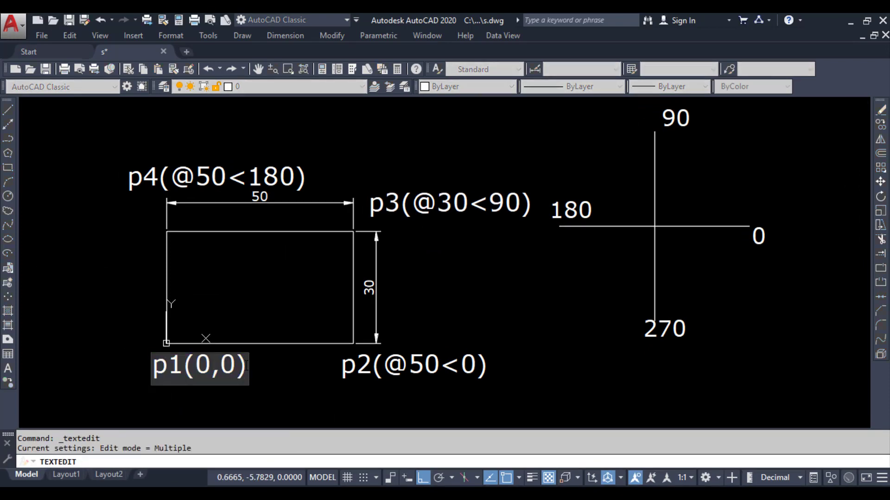
text(/)
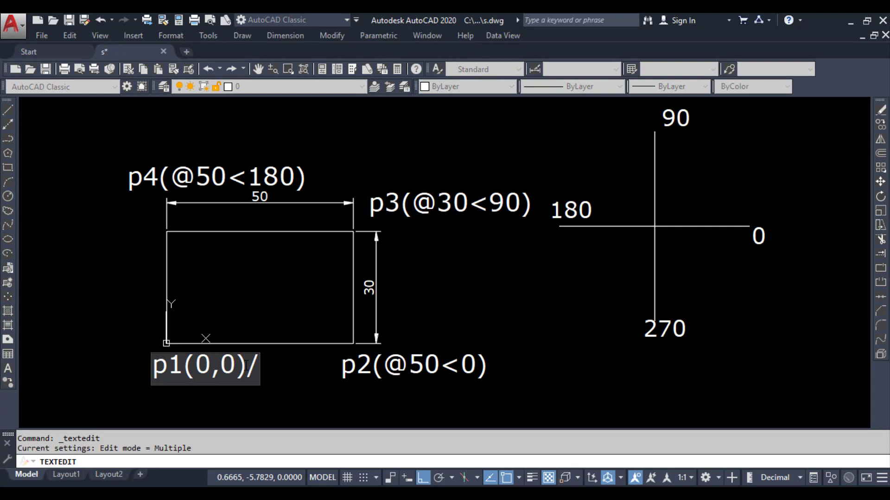
text(@)
key(BackSpace)
text((@)
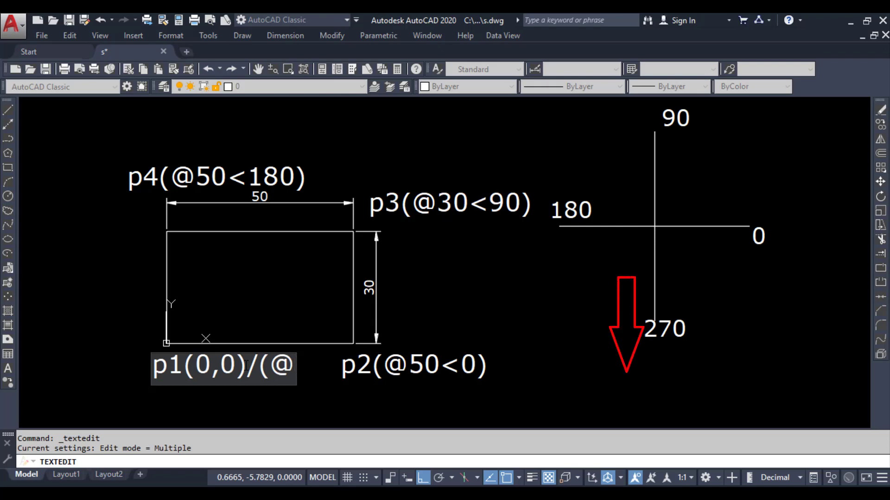
text(30<)
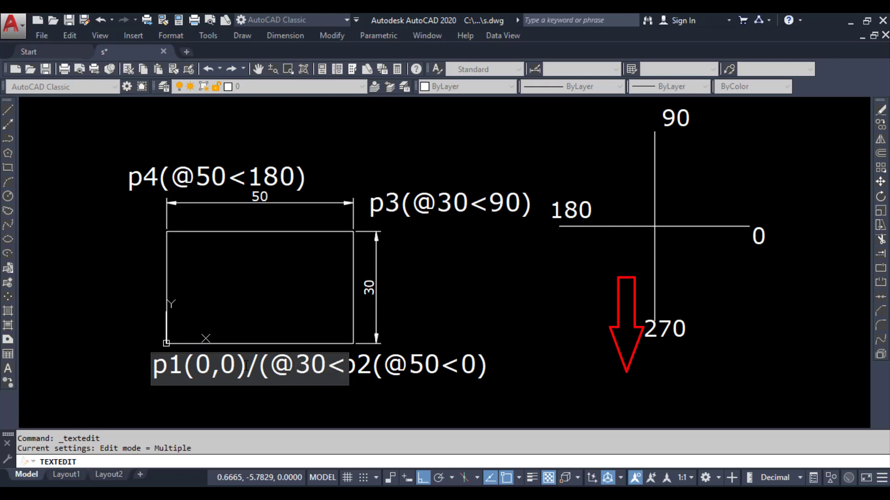
text(270)
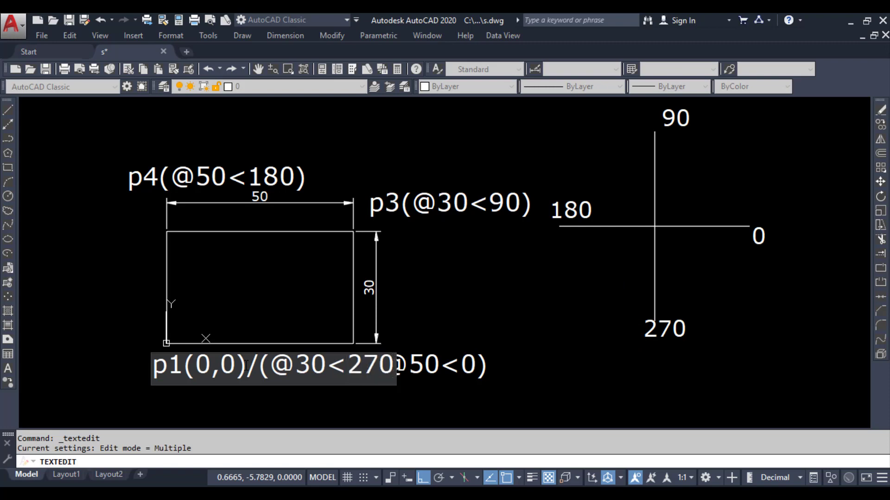
text())
key(Return)
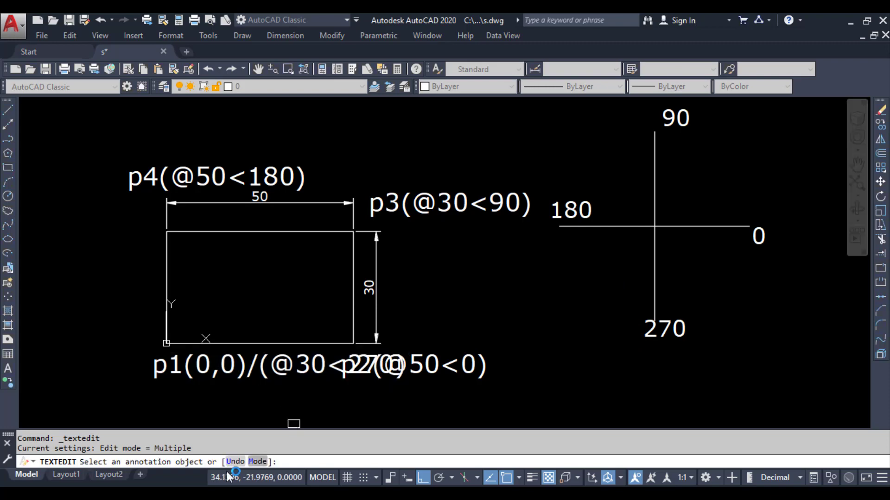
Move the extended p1 label horizontally to the left so it no longer overlaps the p2 label.
text(m)
key(Escape)
text(m)
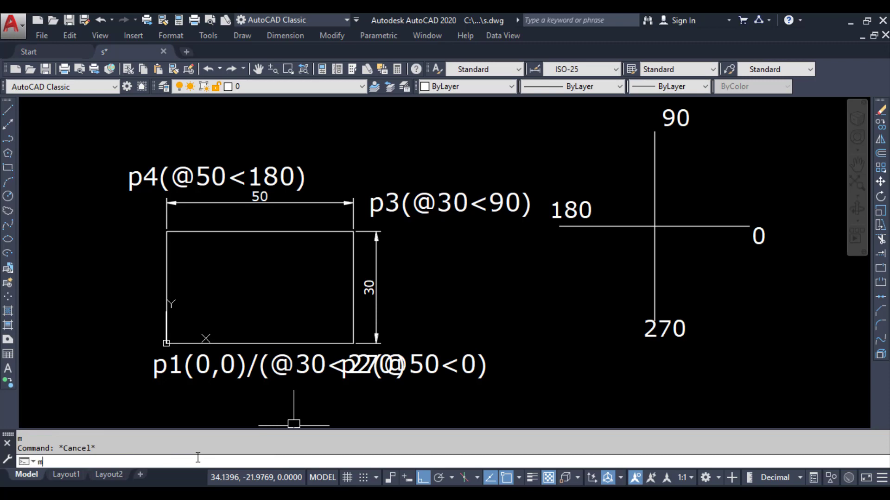
key(Return)
click(174, 372)
key(Return)
click(172, 373)
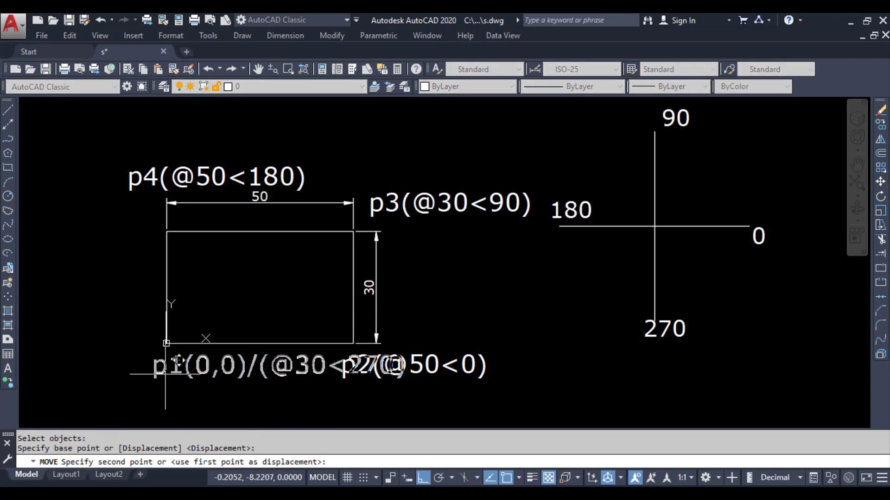
click(72, 373)
key(Escape)
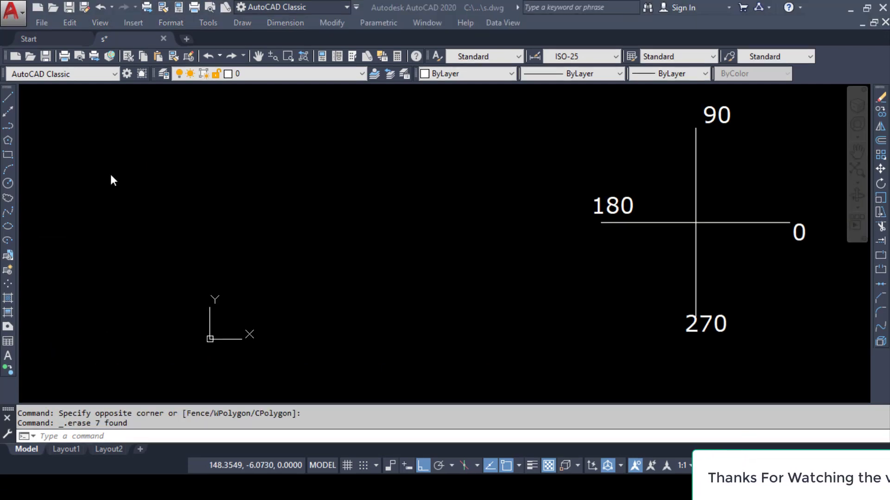
click(123, 436)
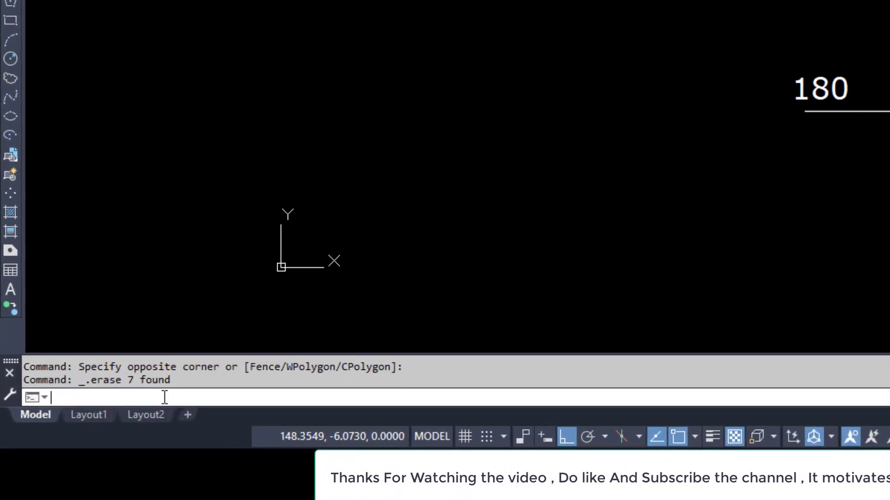
text(L)
key(Return)
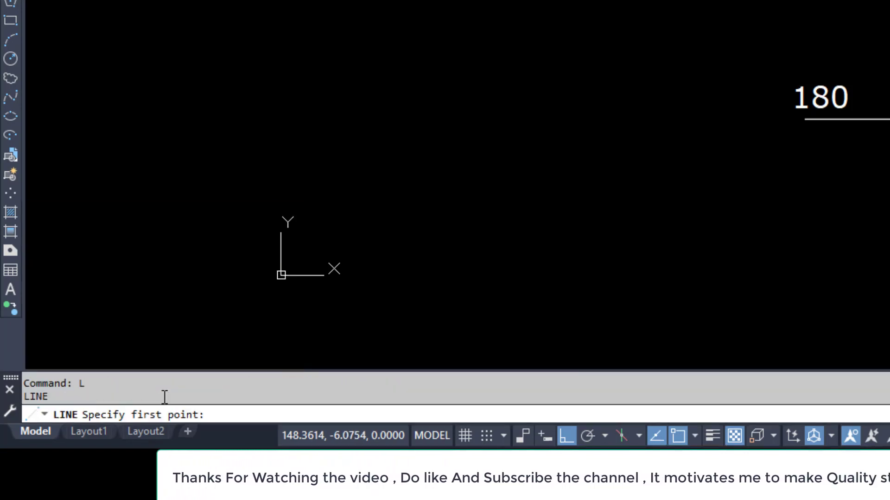
text(0,0)
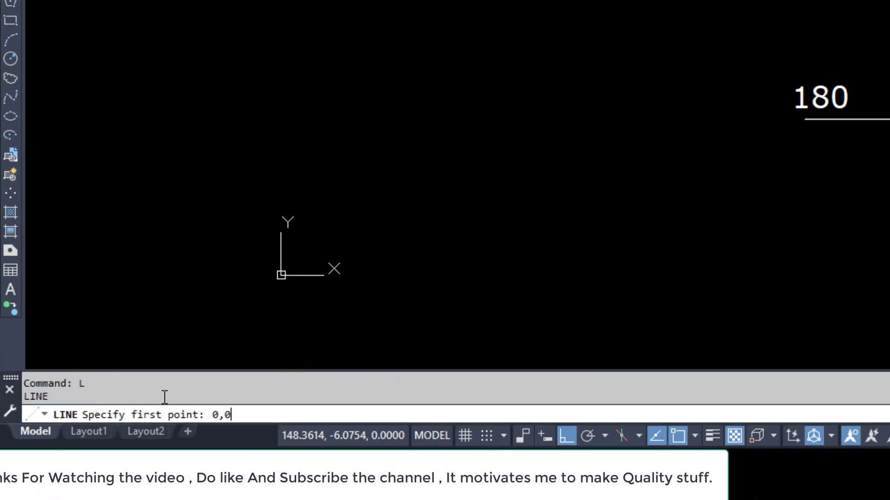
key(Return)
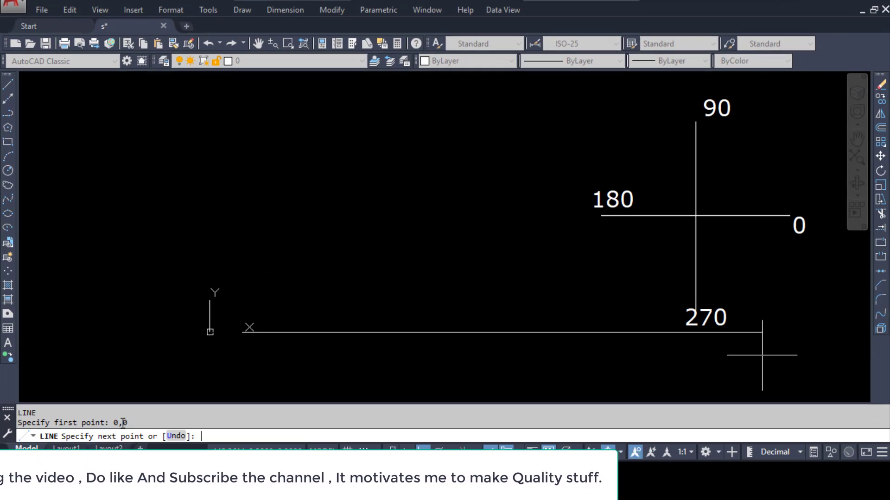
key(F8)
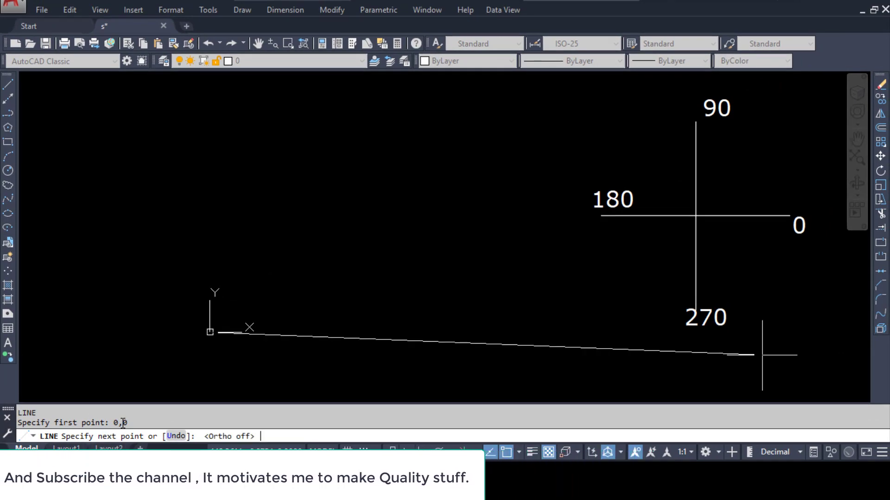
text(@)
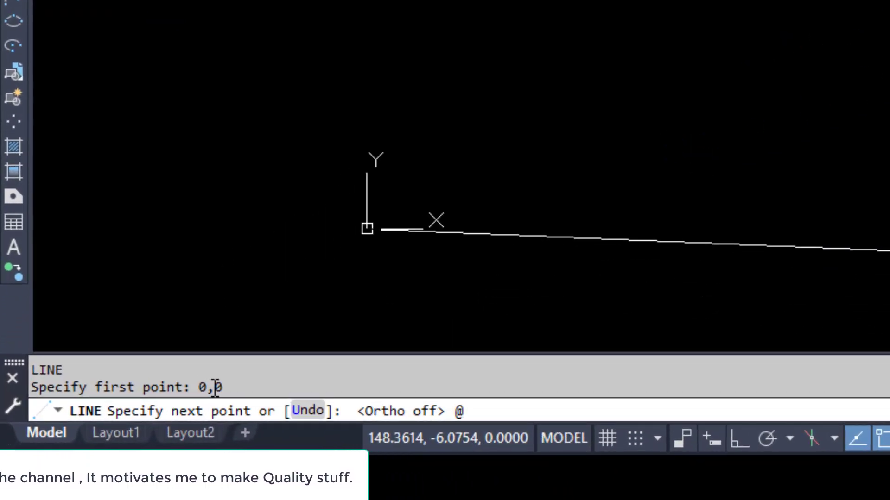
text(50<)
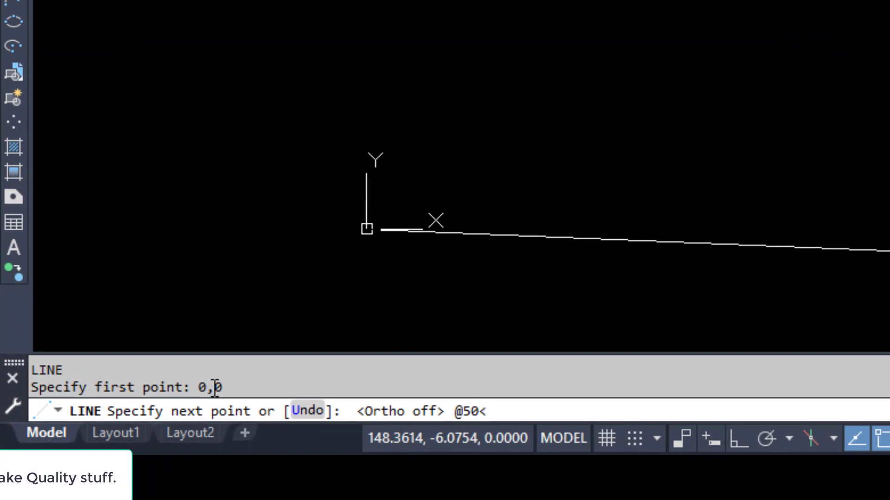
text(0)
key(Return)
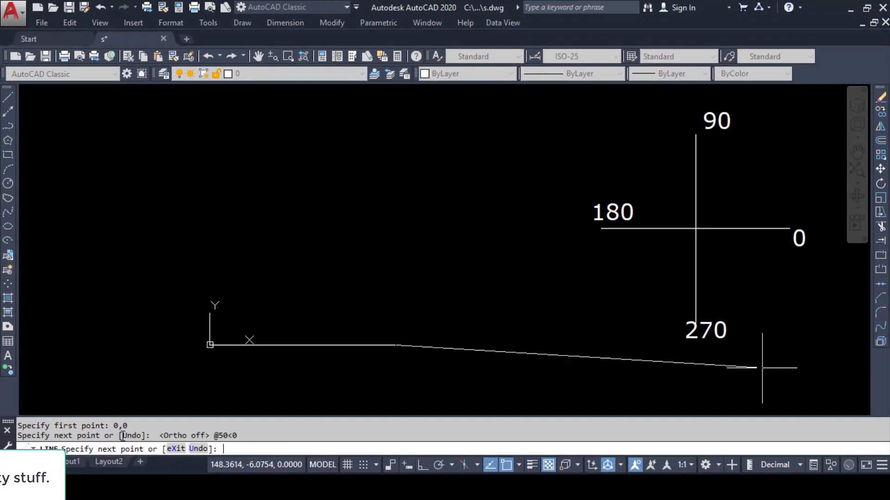
text(@)
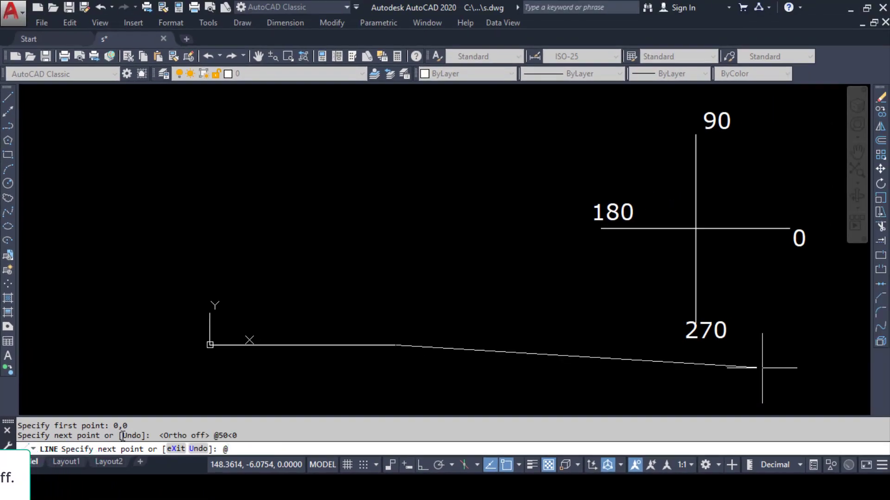
text(30<)
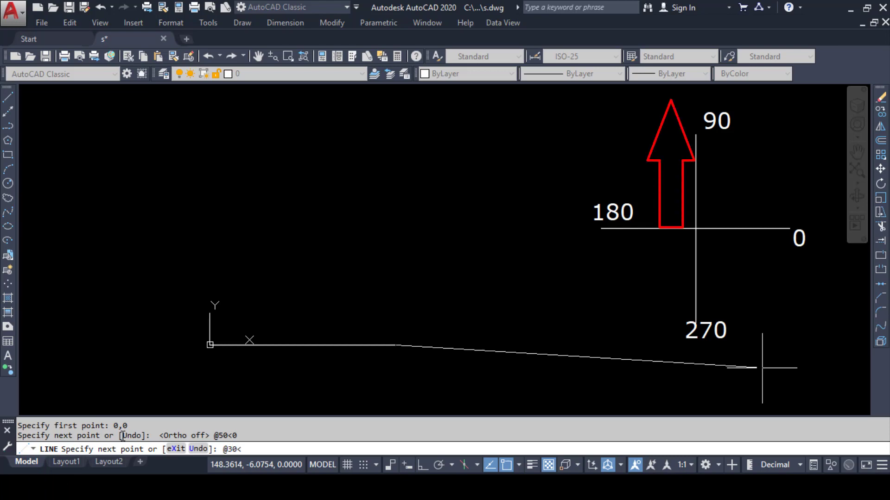
text(90)
key(Return)
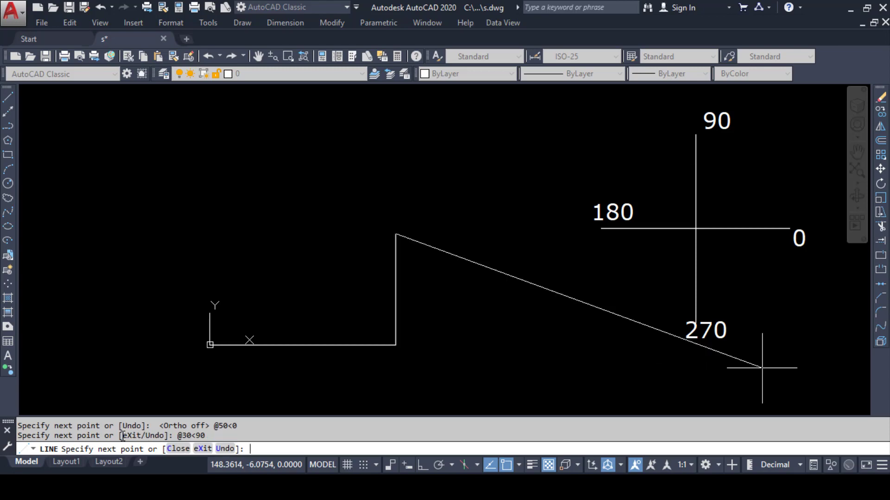
text(@)
text(50<180)
key(Return)
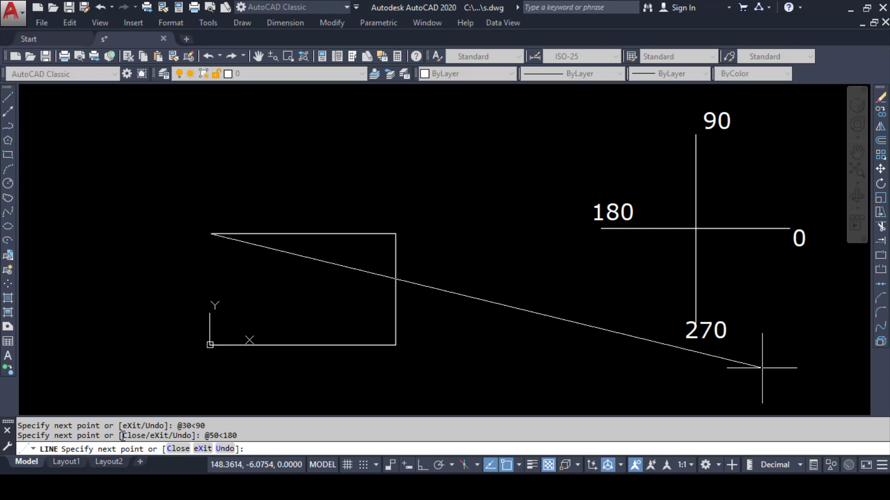
text(@30<270)
key(Return)
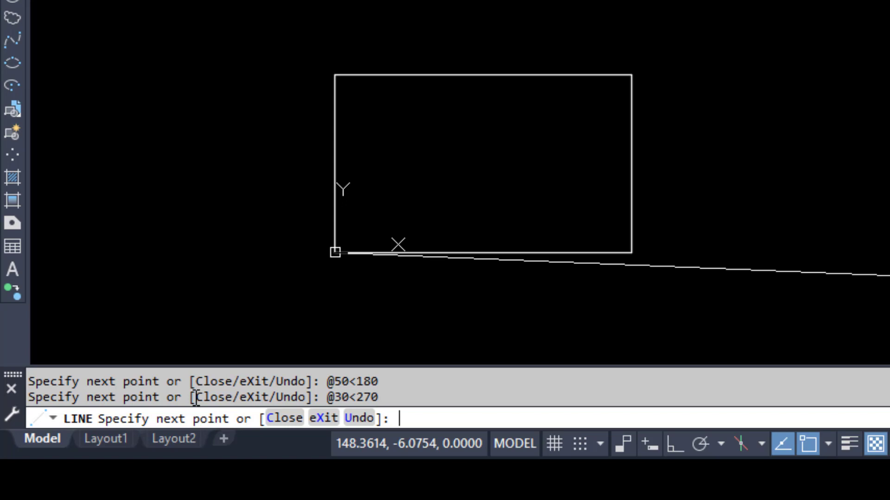
text(@)
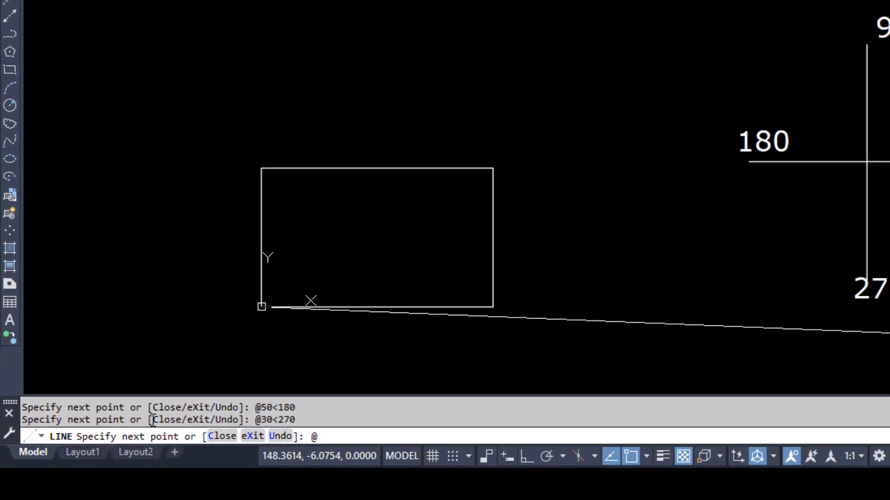
text(50<45)
key(Return)
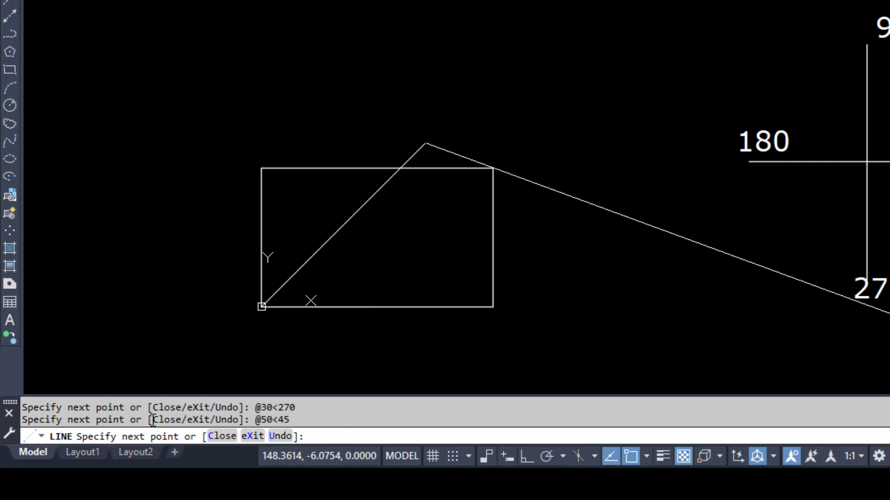
key(ctrl+z)
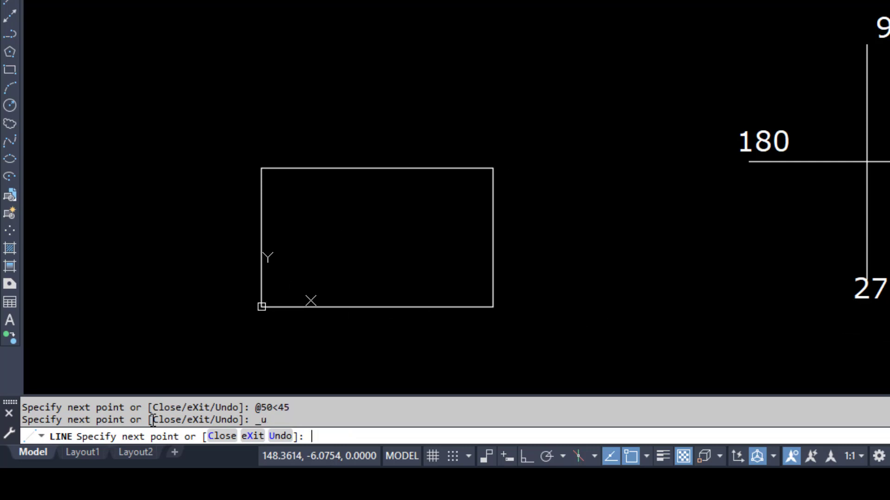
key(Escape)
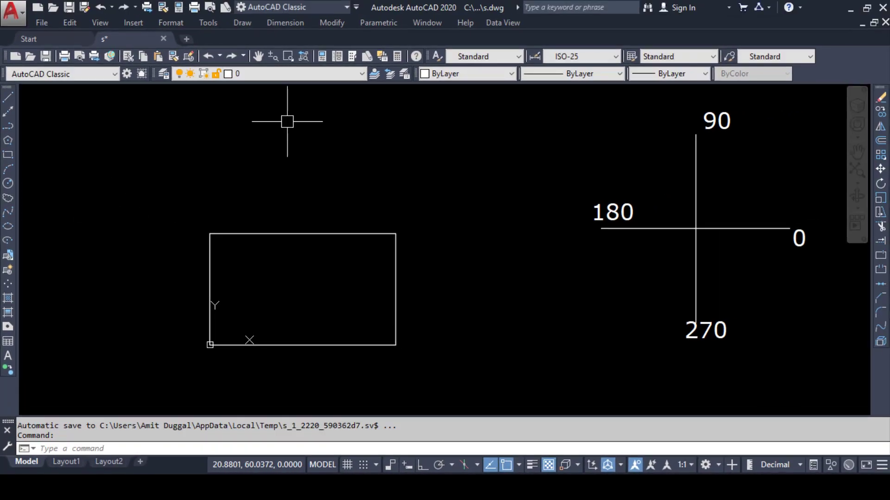
Add a Quick Dimension to the rectangle's upper edge, placed above it.
click(290, 25)
click(312, 37)
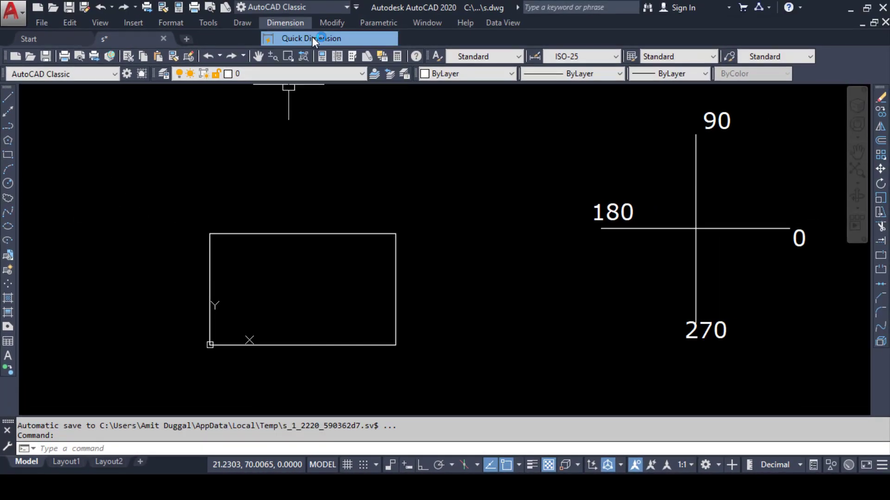
click(288, 228)
key(Return)
click(292, 202)
Add a Quick Dimension to the rectangle's right edge, placed outside the shape.
key(Return)
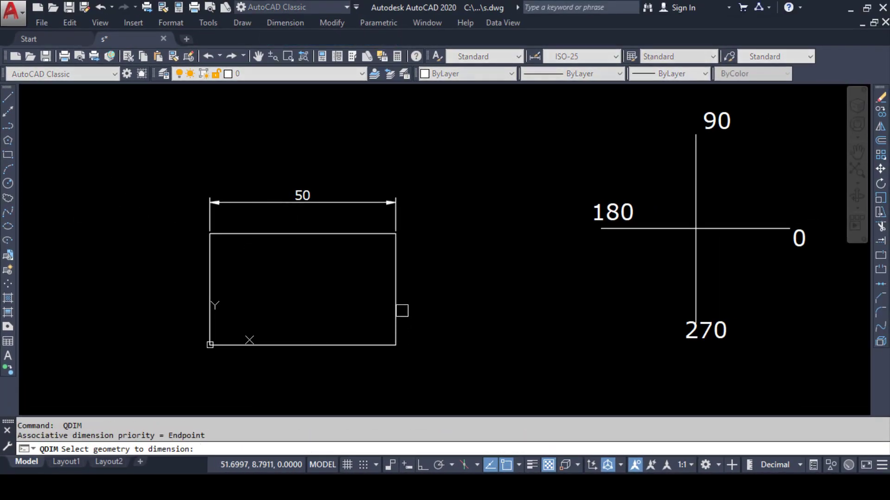
click(396, 291)
key(Return)
click(423, 293)
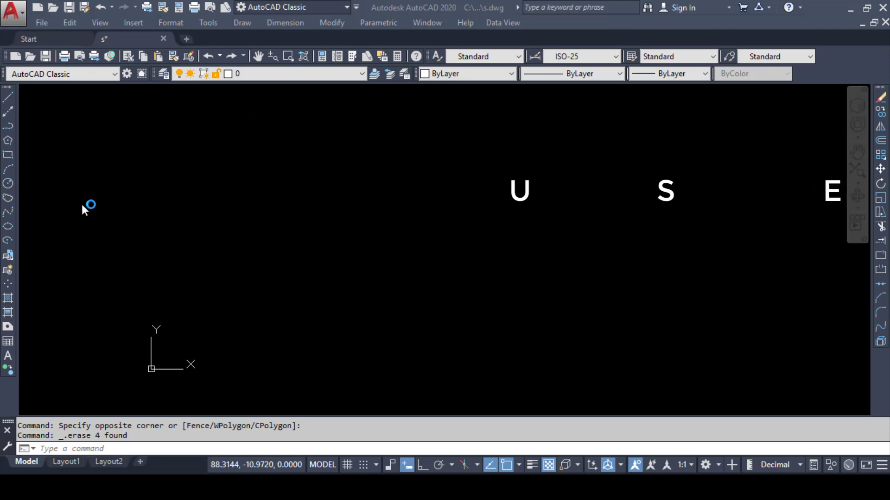
With dynamic input off and ortho on, draw a horizontal line 100 units to the right from a freely picked point.
click(7, 96)
click(7, 97)
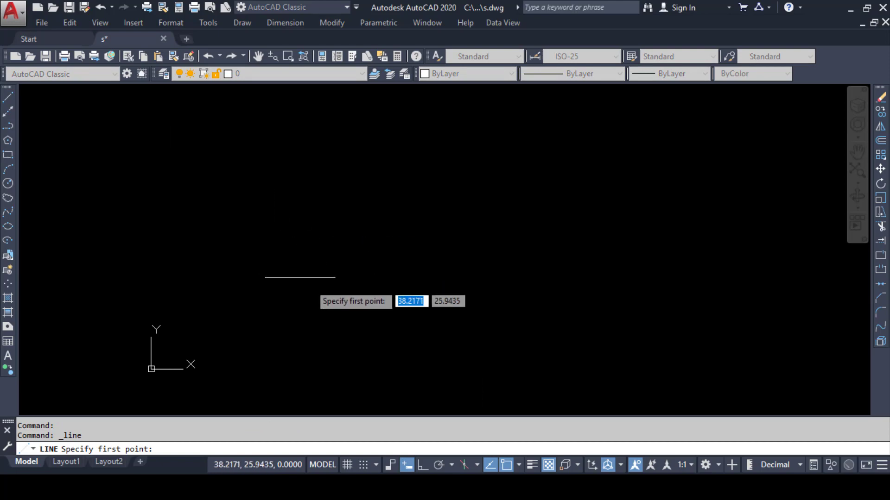
click(407, 465)
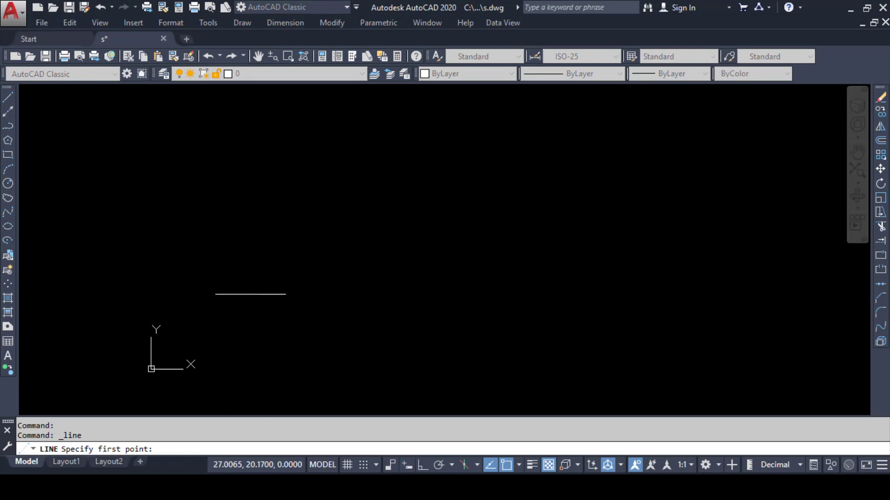
click(218, 293)
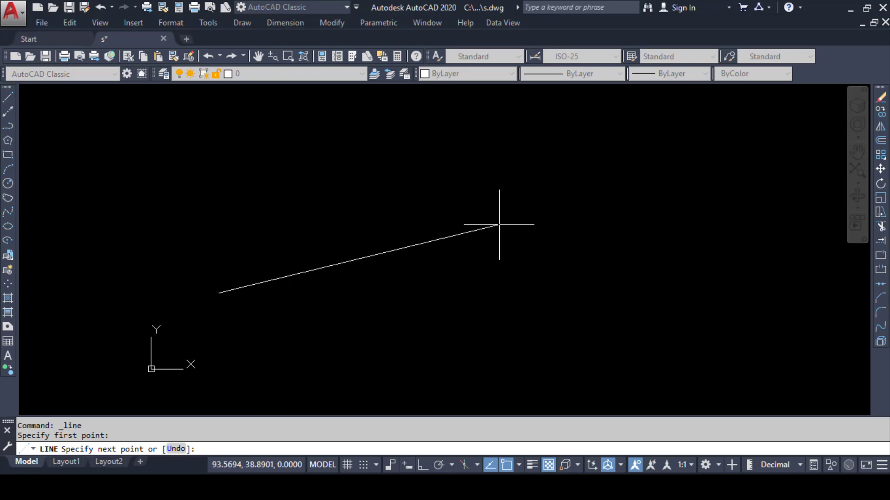
key(F8)
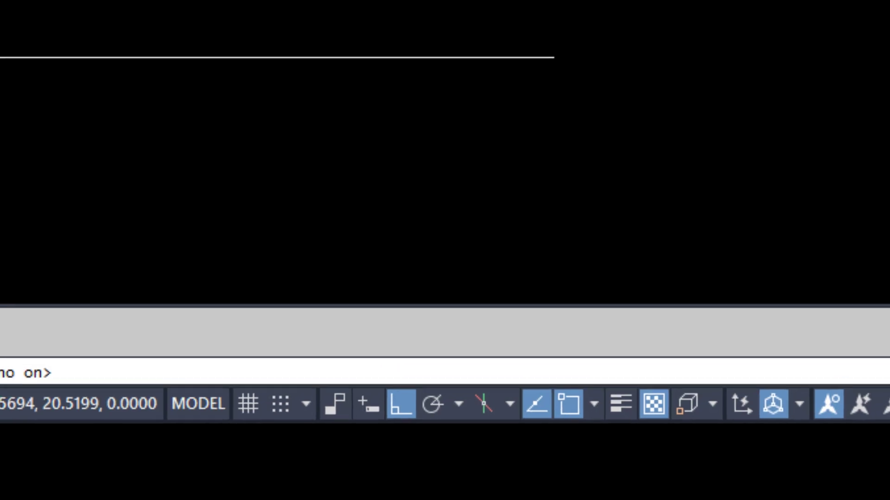
text(100)
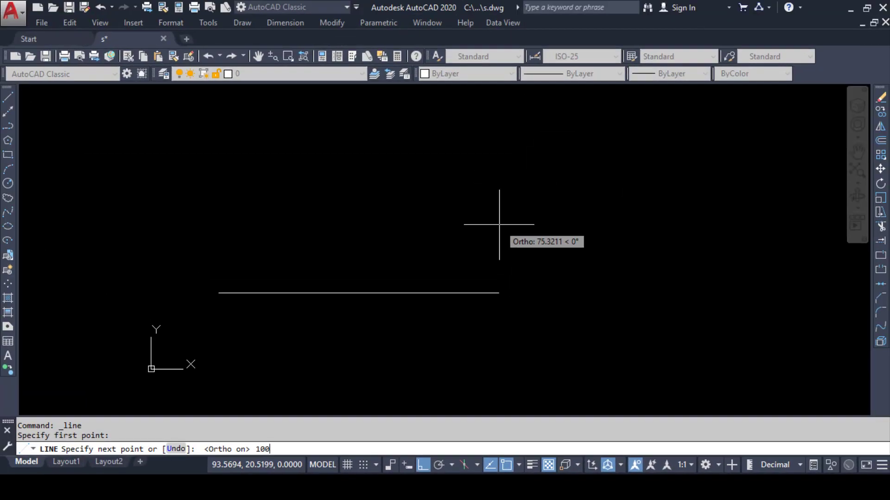
key(Return)
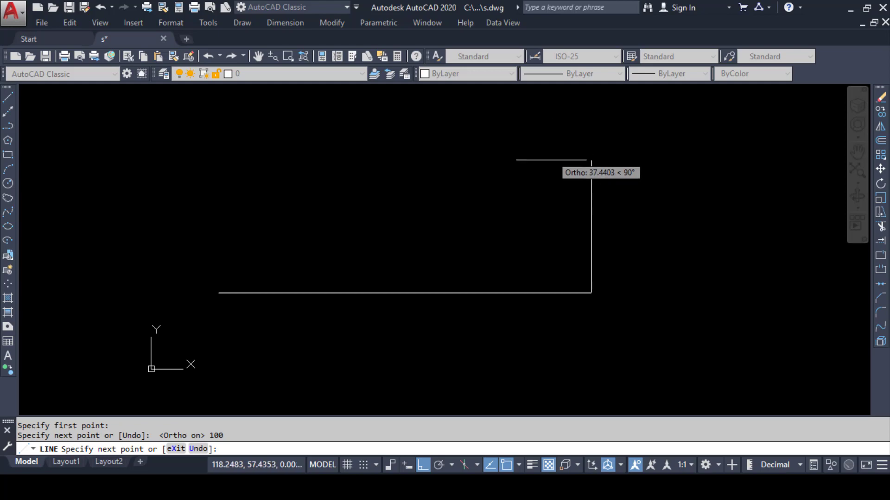
Continue the line 25 units upward and 100 units to the left, and close the shape into a rectangle.
text(25)
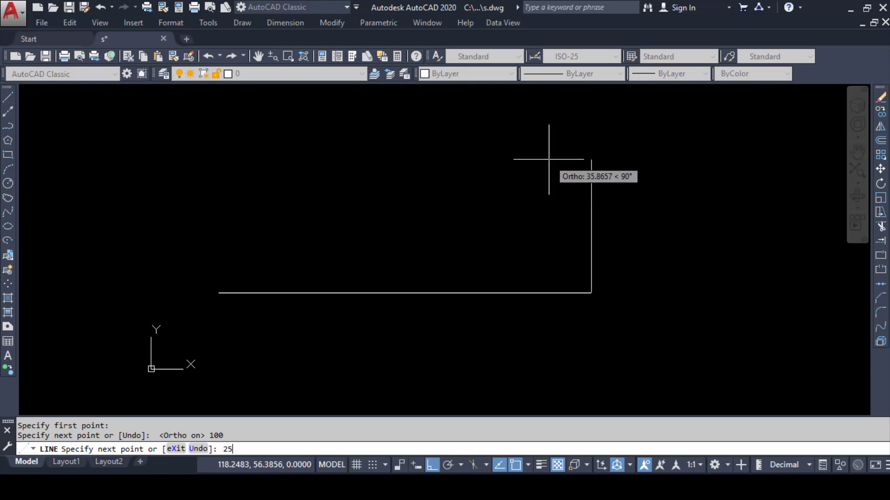
key(Return)
text(100)
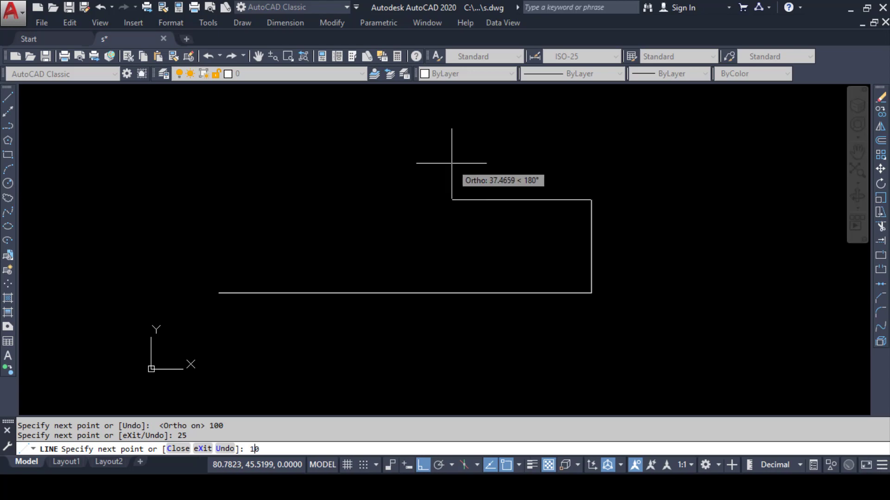
key(Return)
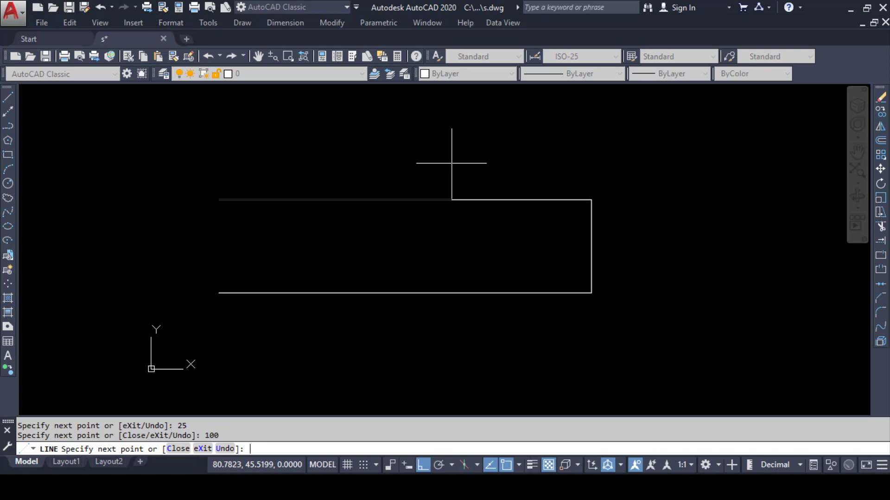
text(c)
key(Return)
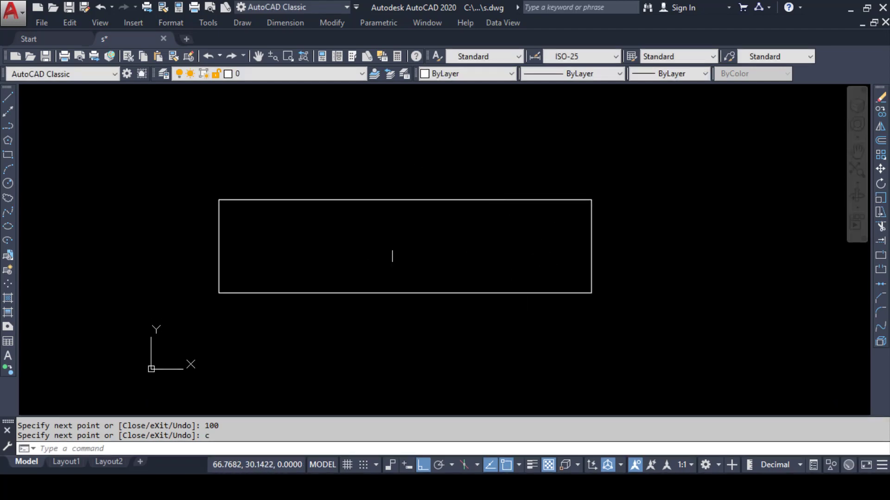
Turn ortho mode off during a trial line beside the rectangle, testing the temporary ortho override, and cancel the line.
scroll(394, 250, down, 2)
mouse_move(407, 252)
middle_down()
mouse_move(264, 292)
mouse_move(238, 315)
middle_up()
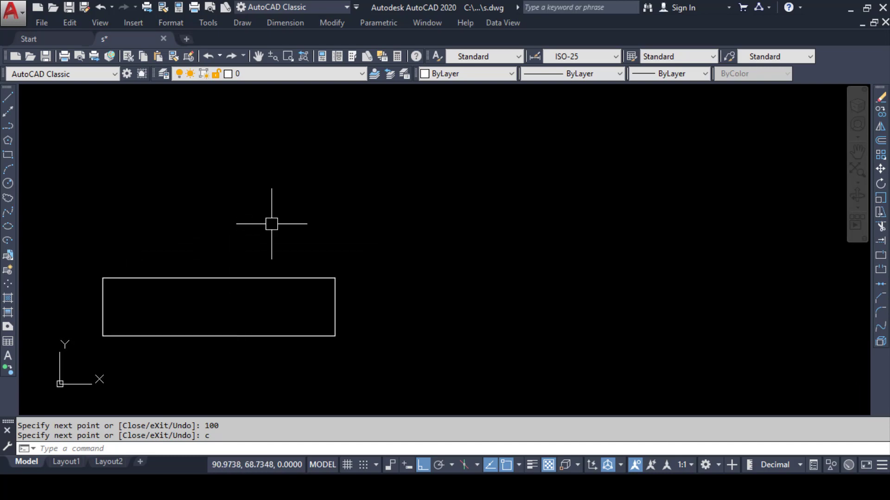
text(l)
key(Return)
click(420, 313)
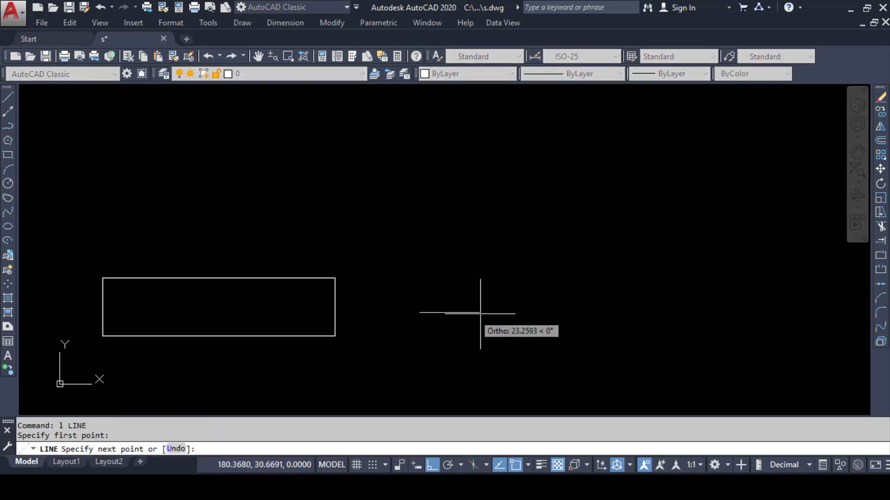
key(F8)
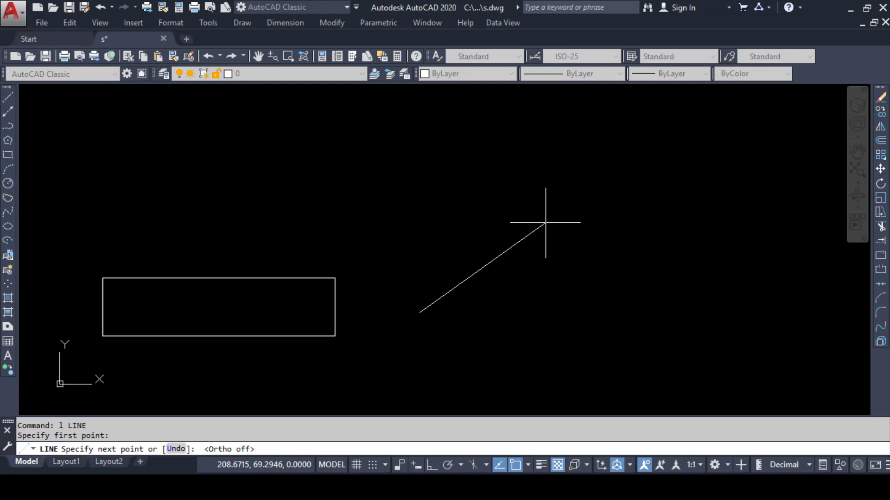
key(shift)
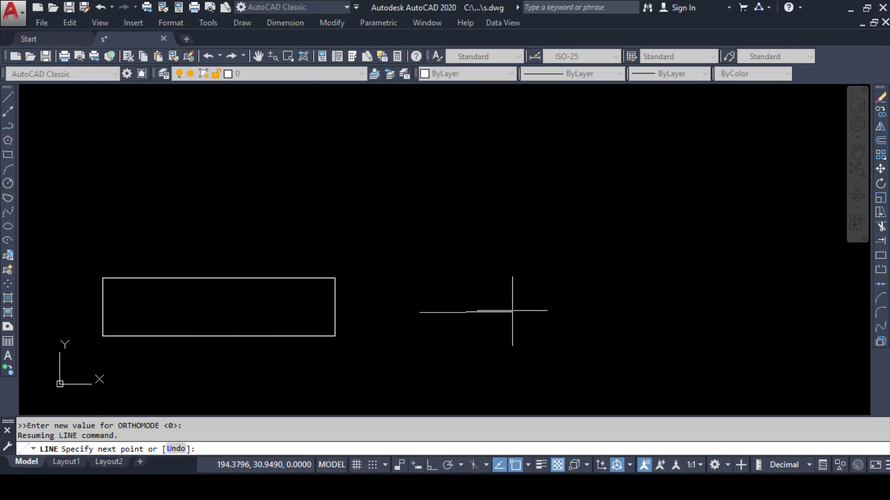
key(Escape)
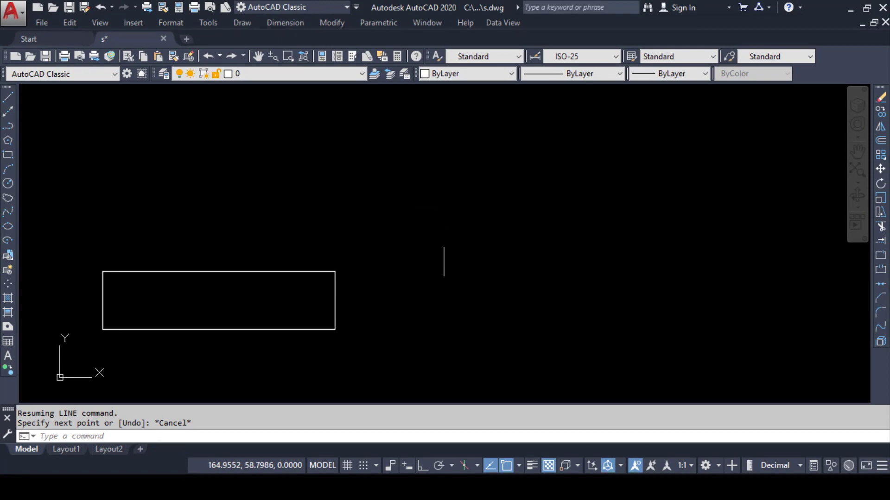
Turn dynamic input on and draw a line 50 units long at about 28° from the rectangle's upper-right corner.
click(407, 465)
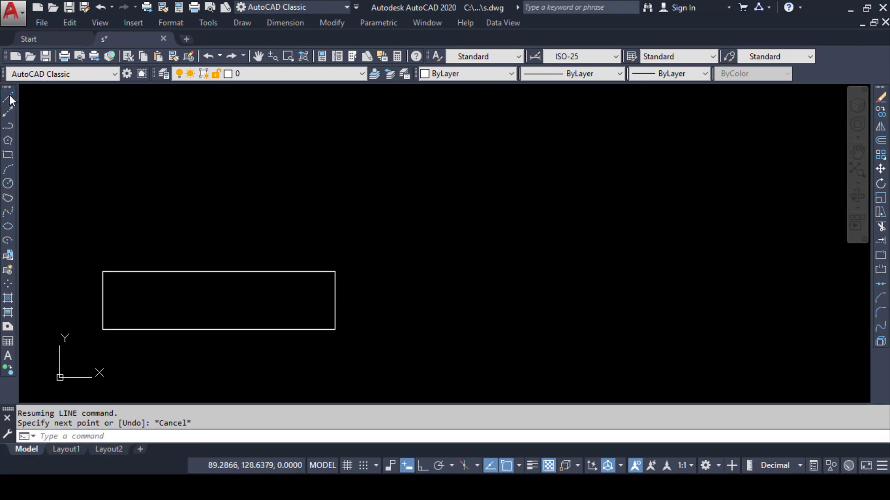
click(10, 96)
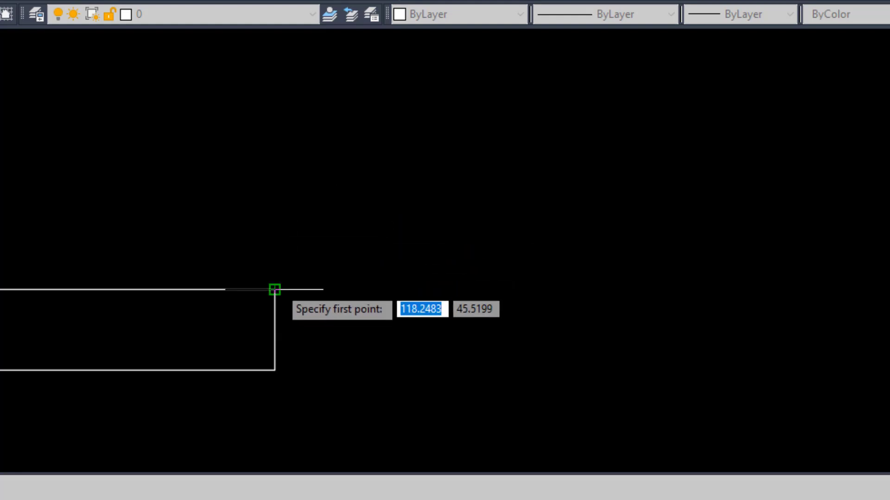
click(275, 290)
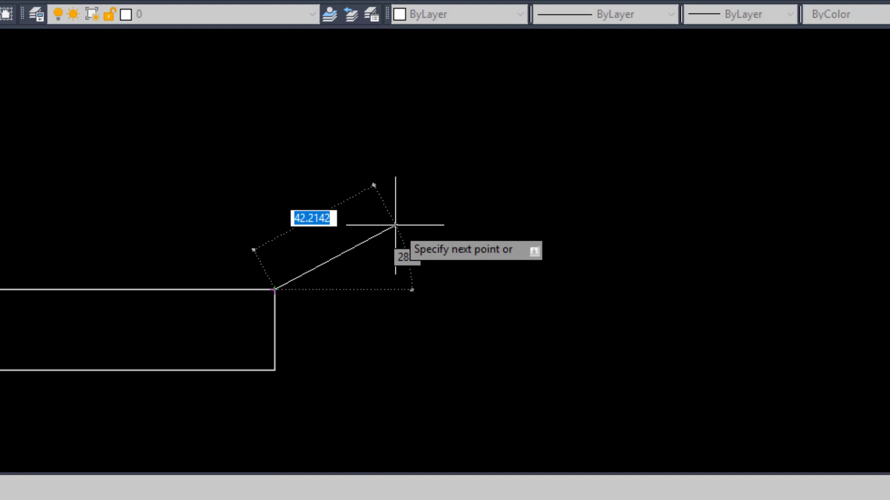
text(50)
key(Return)
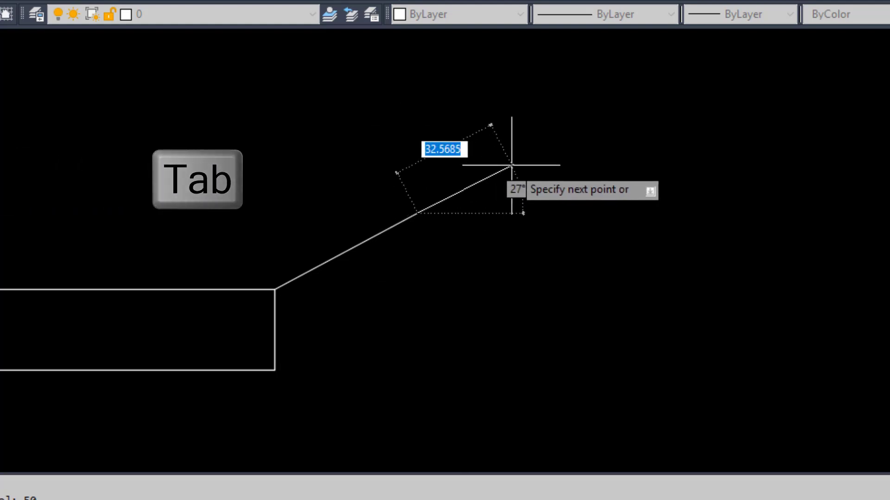
Add a segment about 33 units long from the slanted line's end, setting its angle to 90° through dynamic input.
key(Tab)
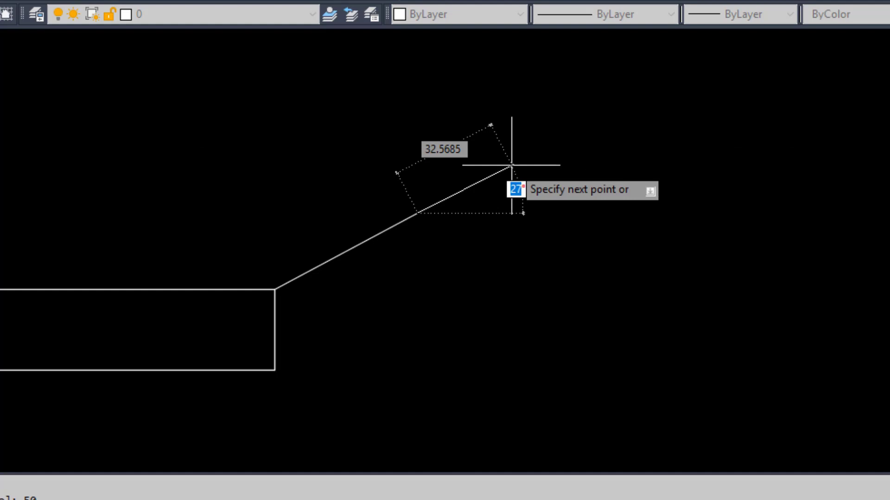
text(90)
key(Return)
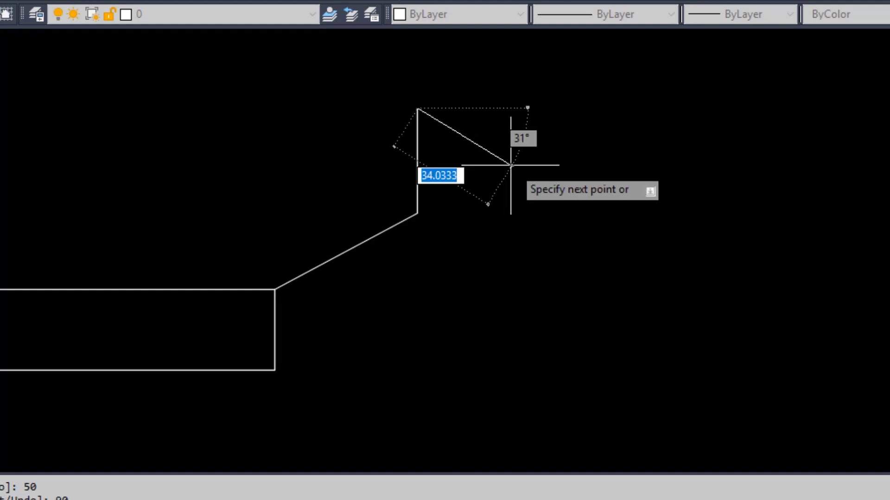